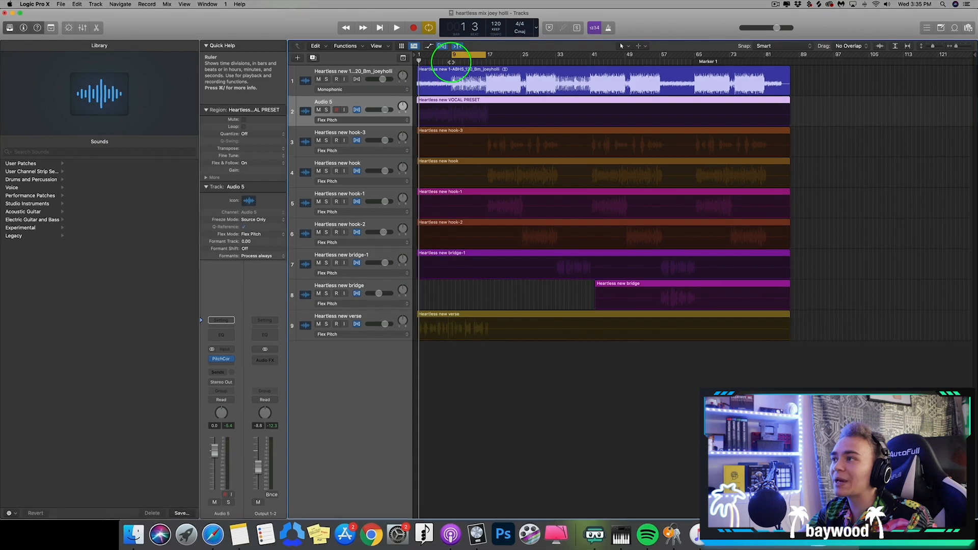
Step: Play the mix, mute the Heartless new verse track, and set up soloed playback of Audio 5 from bar 9
key("space")
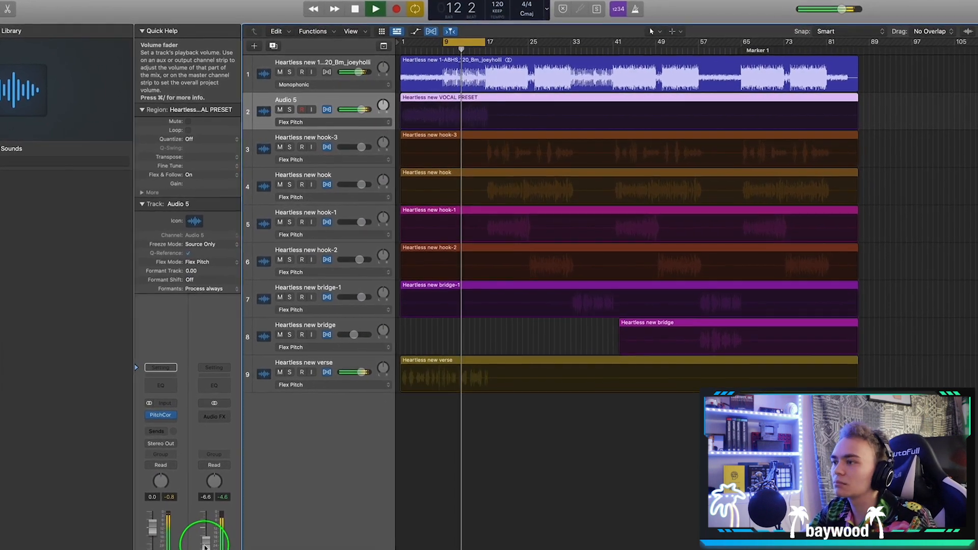
left_click(280, 372)
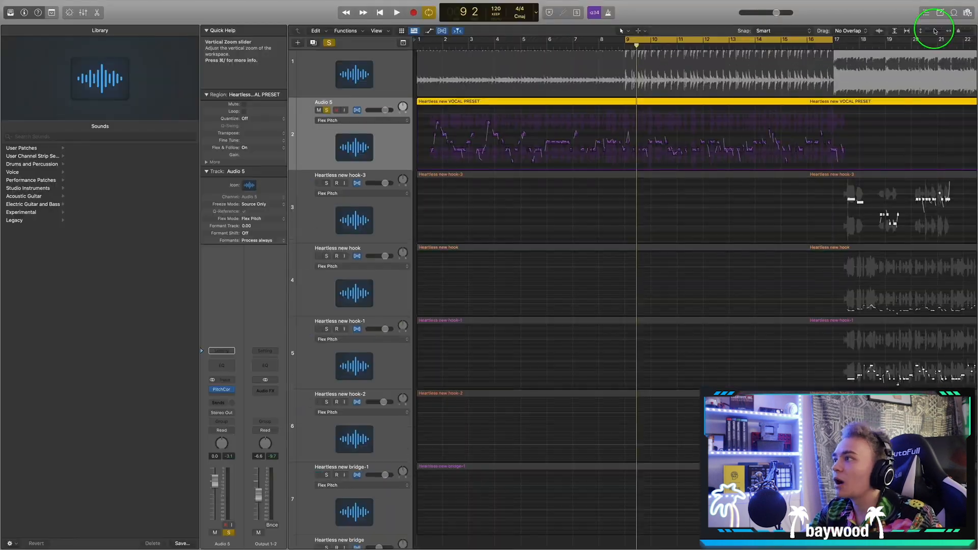
left_click(935, 31)
left_click(574, 45)
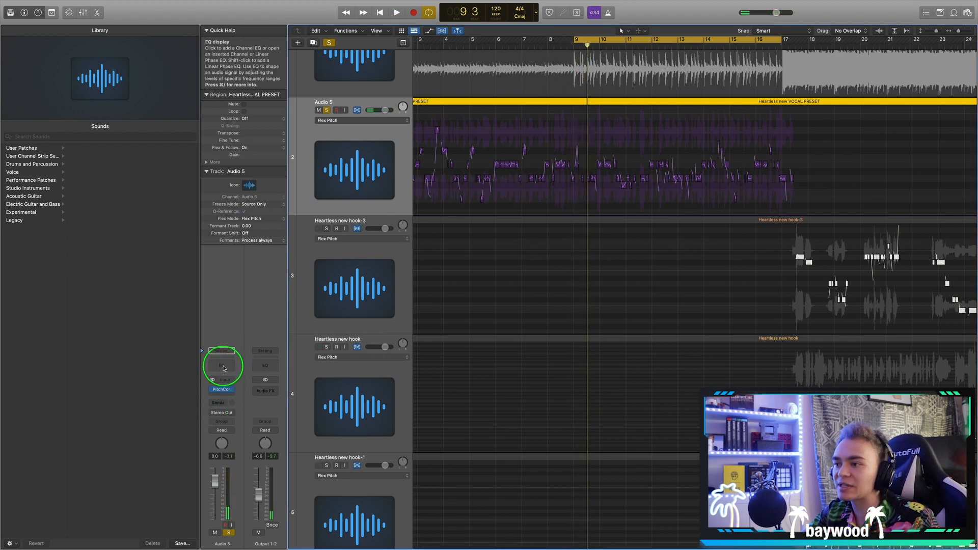
Step: Add a Channel EQ to the Audio 5 vocal track and place its window clear of the timeline ruler
left_click(215, 366)
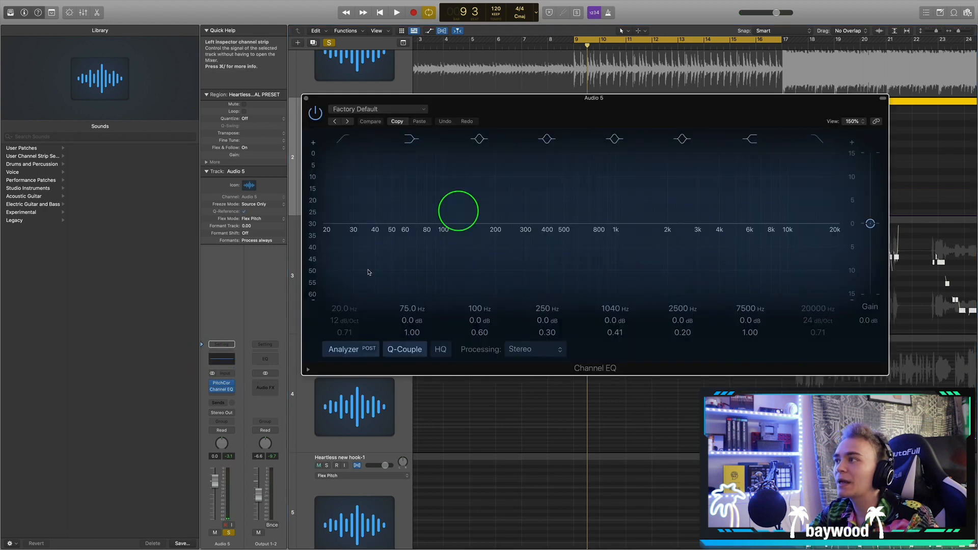
left_click_drag(517, 131, 465, 165)
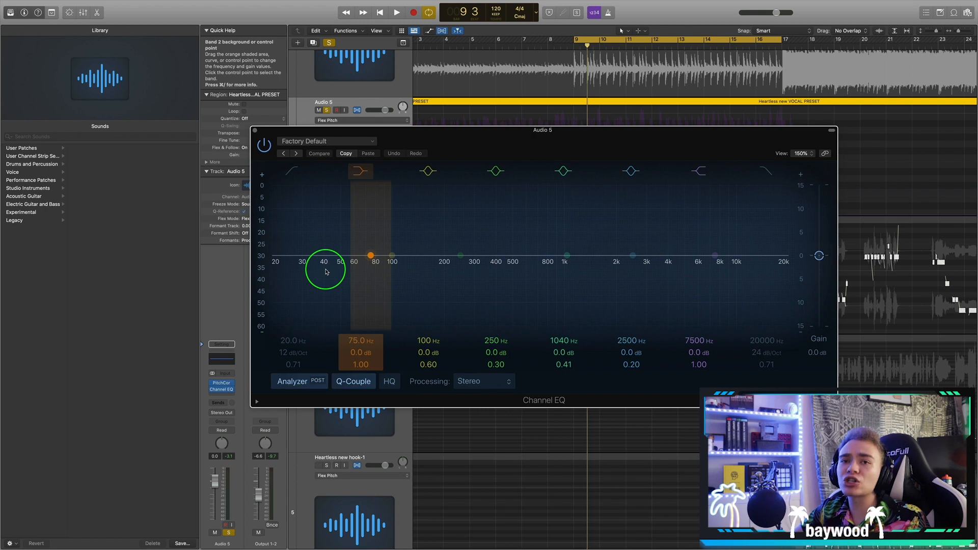
left_click_drag(458, 131, 520, 128)
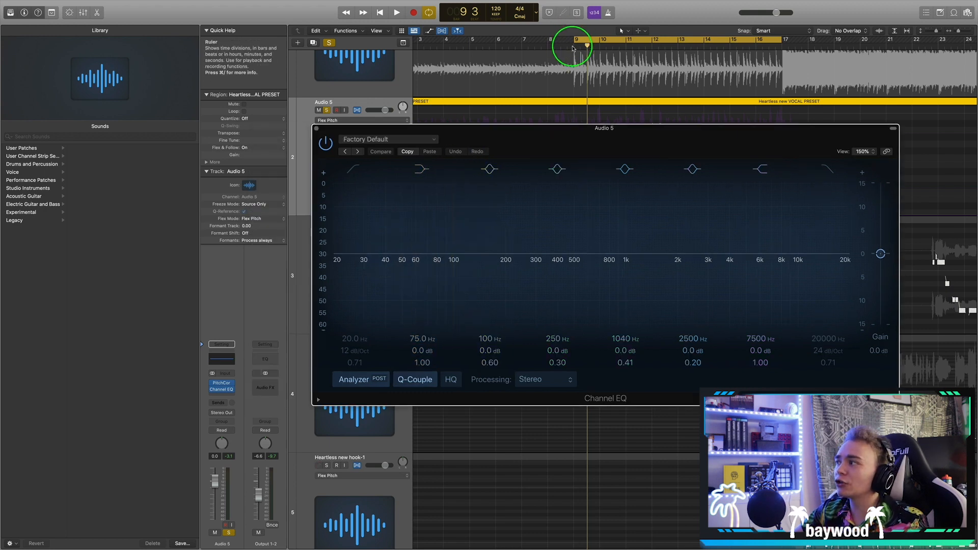
Step: Enable the Channel EQ's high-cut filter at 454 Hz and audition the vocal from bar 9
left_click_drag(816, 147, 459, 288)
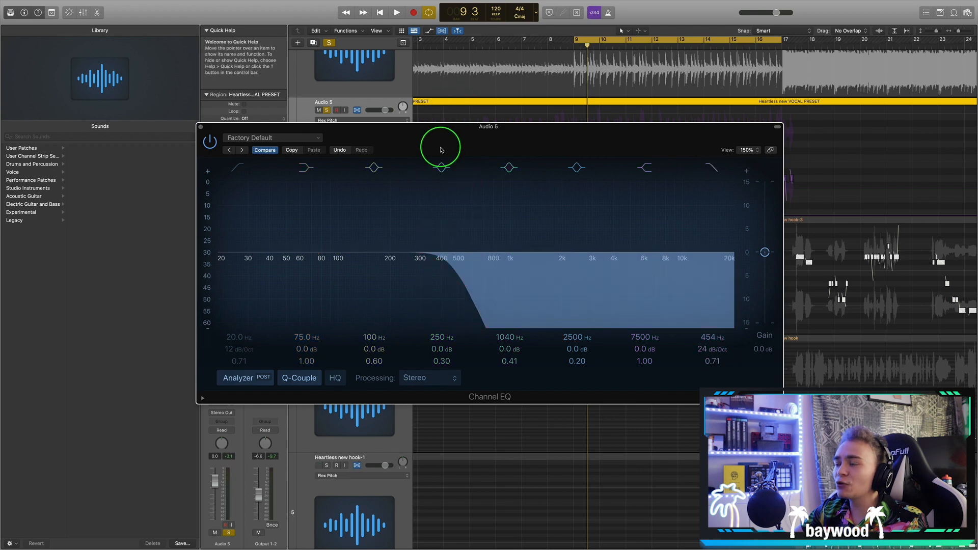
left_click_drag(442, 149, 441, 128)
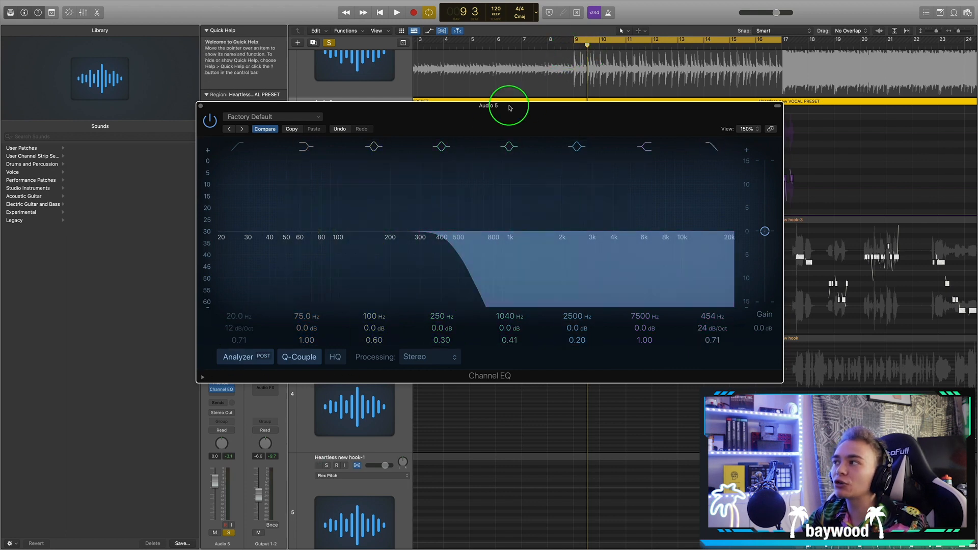
left_click(573, 45)
key("space")
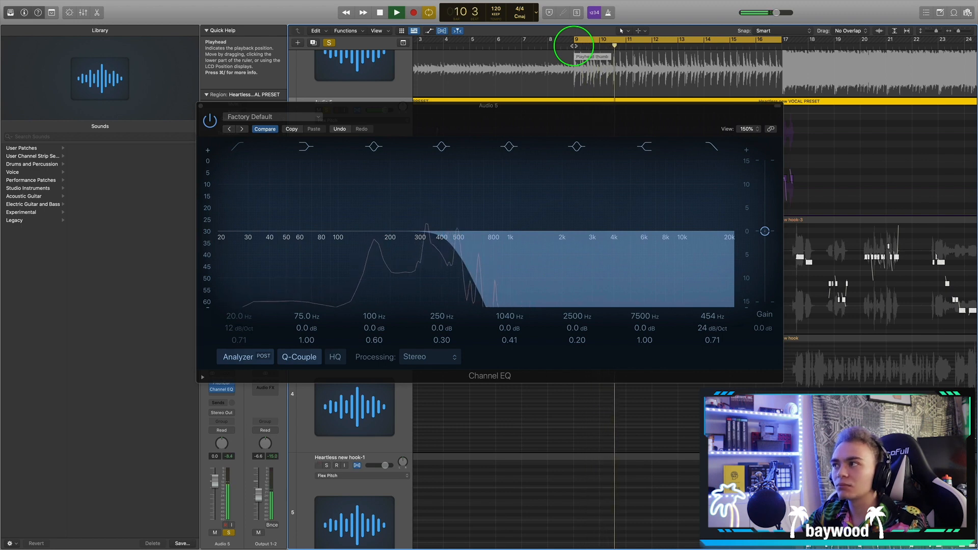
key("space")
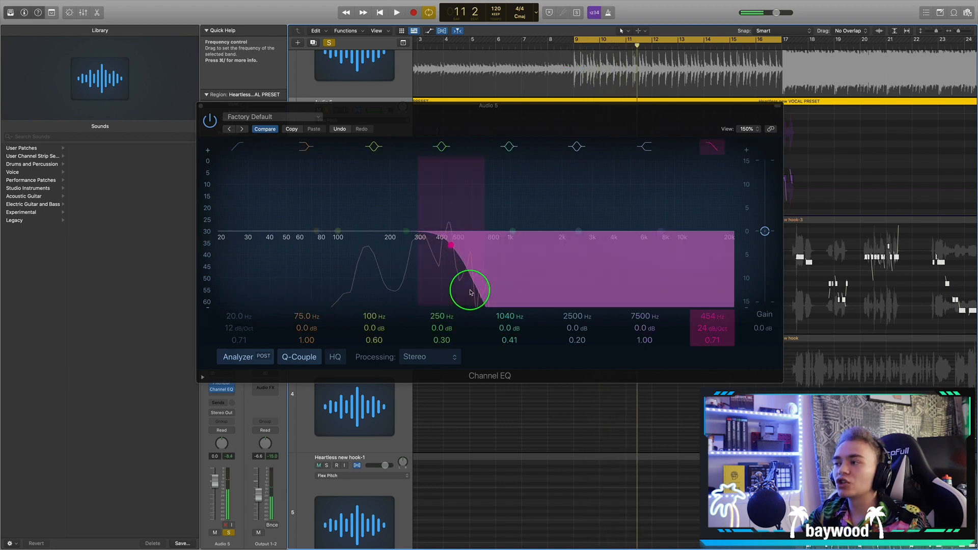
Step: Lower the high-cut filter to 127 Hz to isolate the vocal's low end
left_click_drag(463, 291, 383, 285)
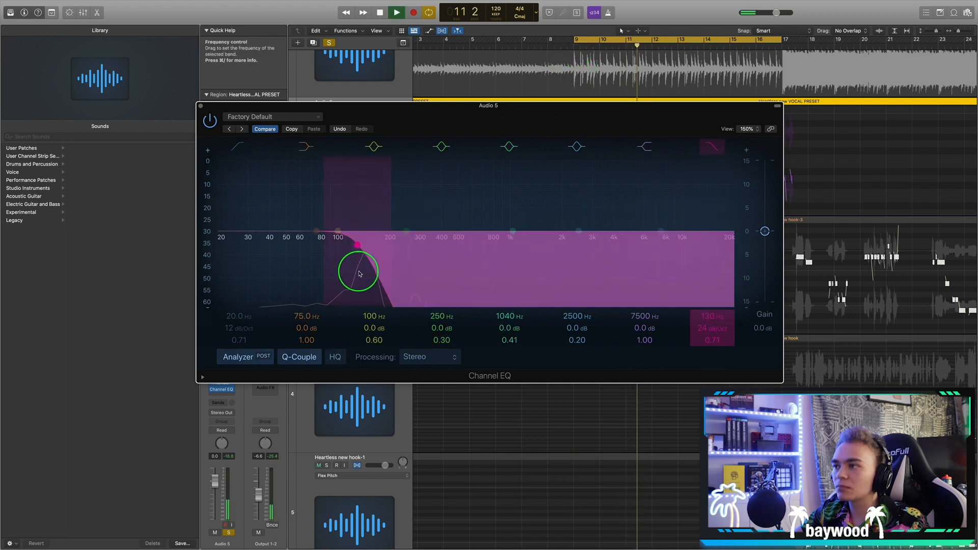
left_click_drag(359, 273, 349, 273)
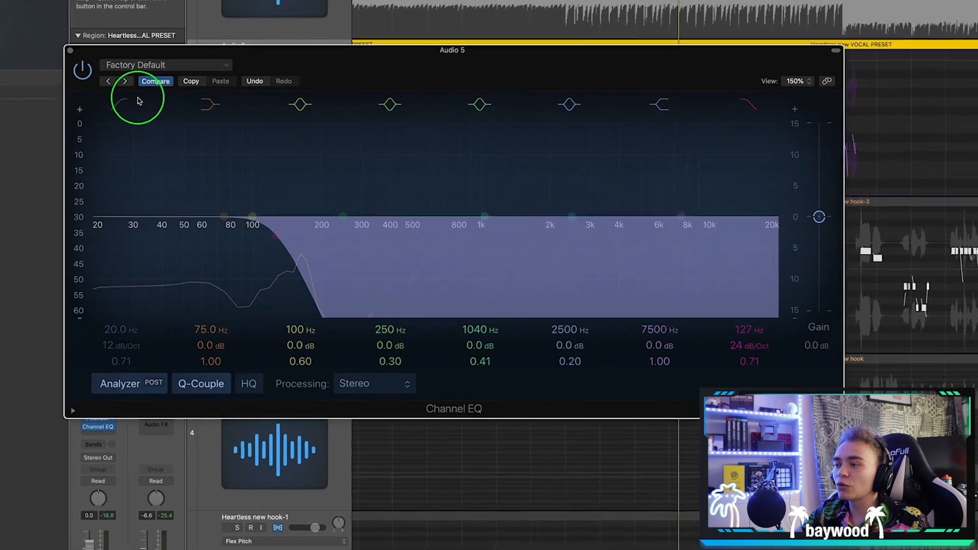
left_click(218, 299)
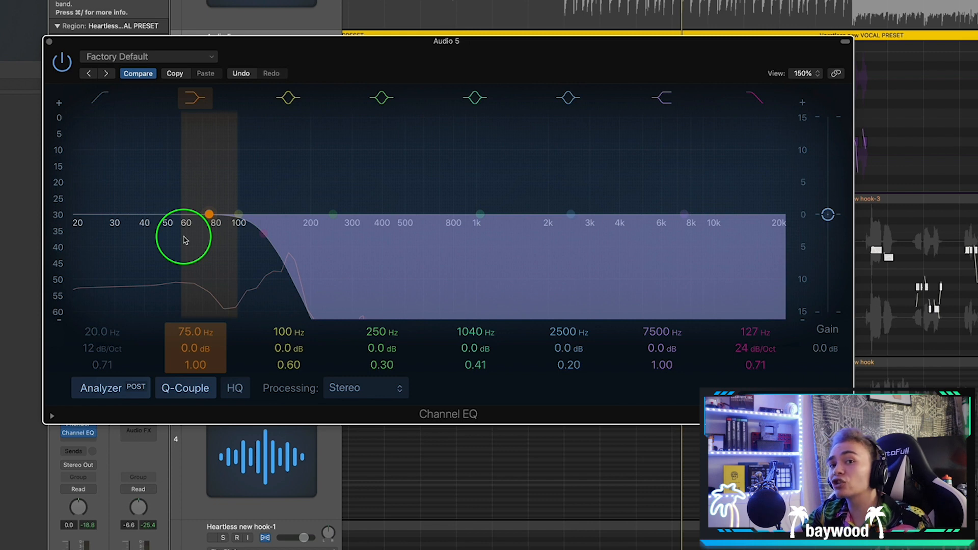
left_click(257, 257)
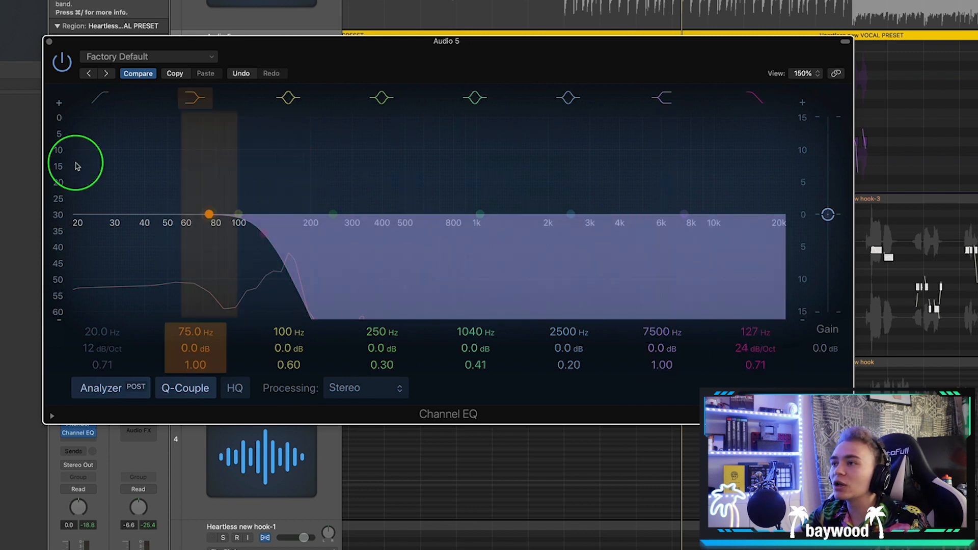
Step: Enable the low-cut filter at 140 Hz with a slope of 18 dB/Oct
left_click(97, 104)
left_click_drag(98, 235, 210, 216)
left_click_drag(191, 270, 277, 253)
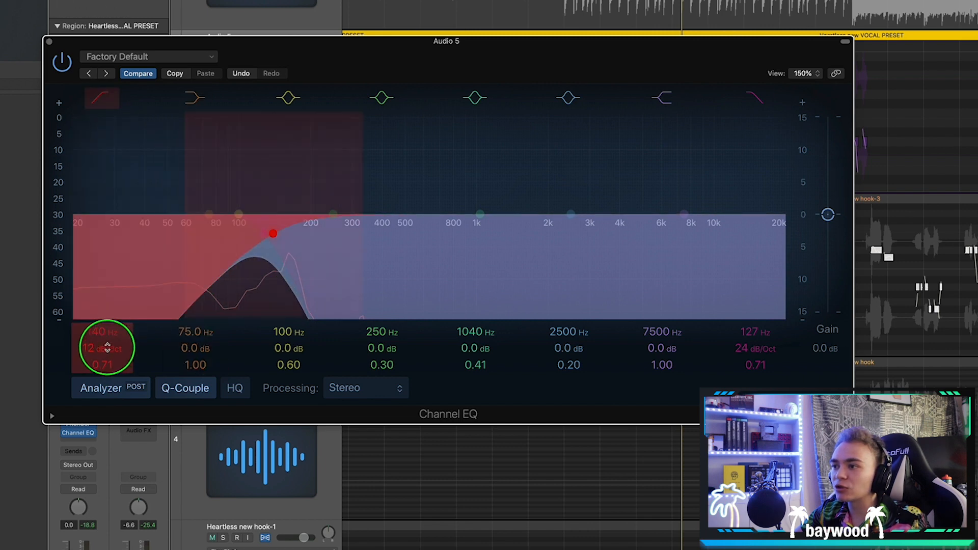
left_click_drag(107, 347, 106, 344)
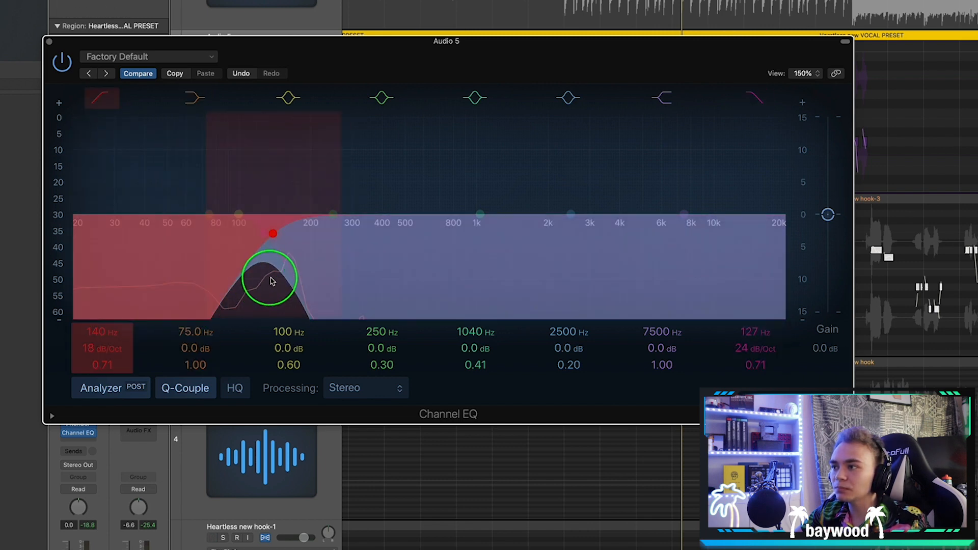
Step: Set the low cut to 254 Hz, the high cut to 20000 Hz, and band 2 to 108 Hz at 0.2 dB
left_click_drag(271, 279, 261, 278)
left_click_drag(294, 279, 870, 245)
left_click_drag(259, 294, 272, 298)
mouse_move(264, 265)
left_mouse_down()
mouse_move(271, 270)
mouse_move(4, 274)
left_mouse_up()
left_click_drag(756, 224, 177, 275)
left_click_drag(178, 197, 216, 196)
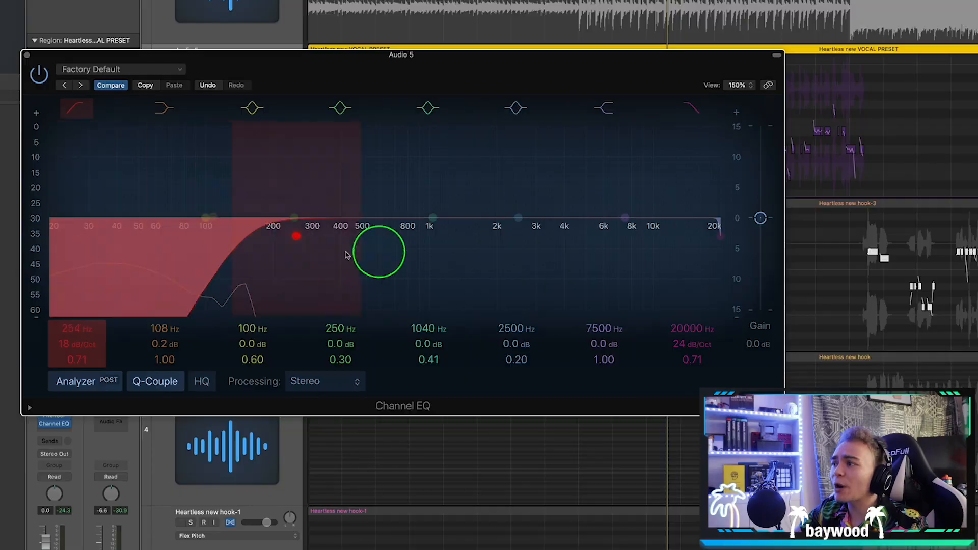
Step: Set the low cut to 127 Hz with a 36 dB/Oct slope and the high cut to 11500 Hz
left_click_drag(380, 251, 725, 233)
left_click_drag(82, 330, 93, 342)
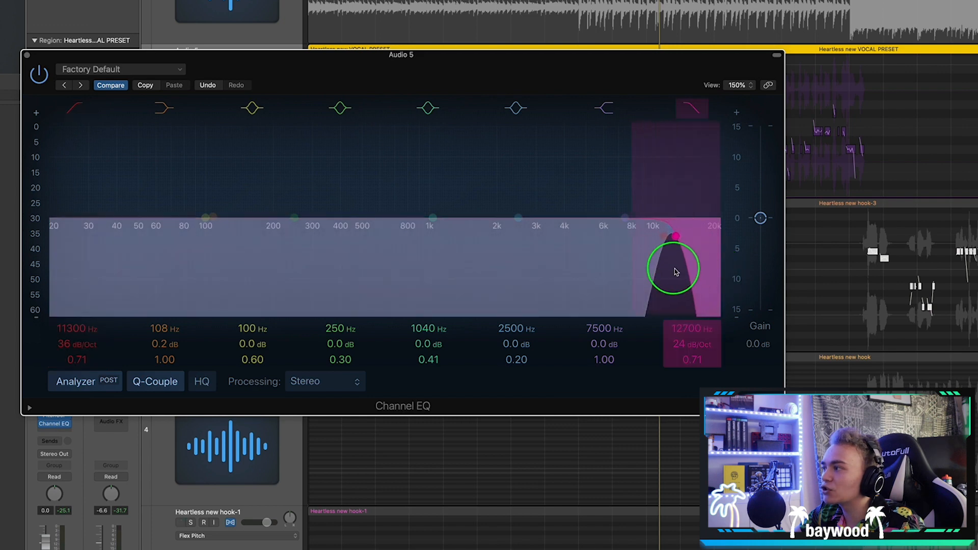
left_click_drag(671, 270, 220, 267)
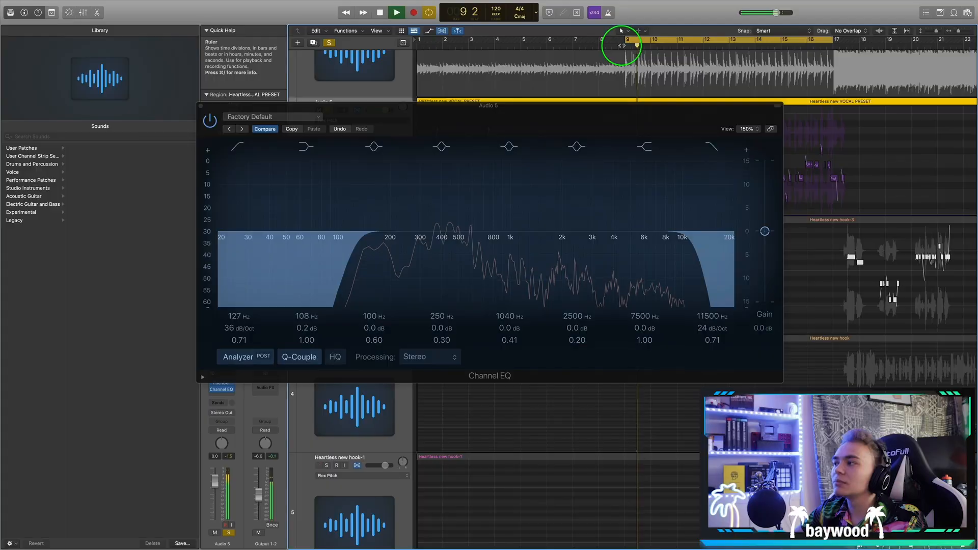
Step: Compare the playing vocal with the Channel EQ bypassed and enabled, and stop playback
left_click(211, 123)
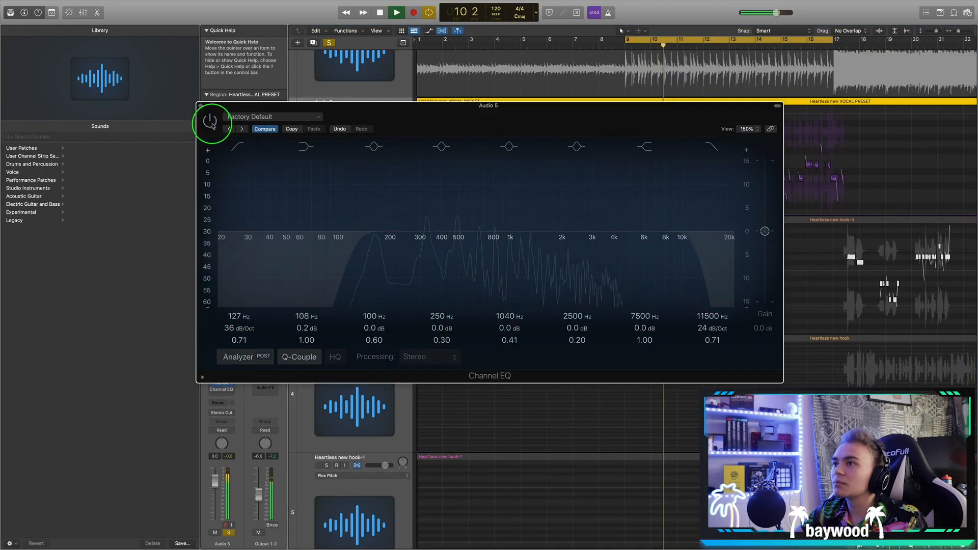
left_click(211, 123)
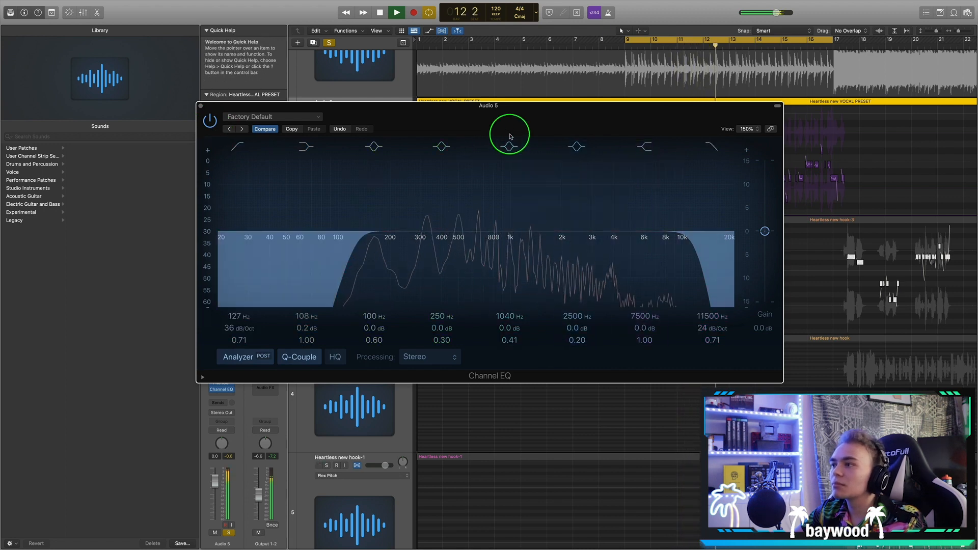
key("space")
left_click_drag(547, 128, 532, 129)
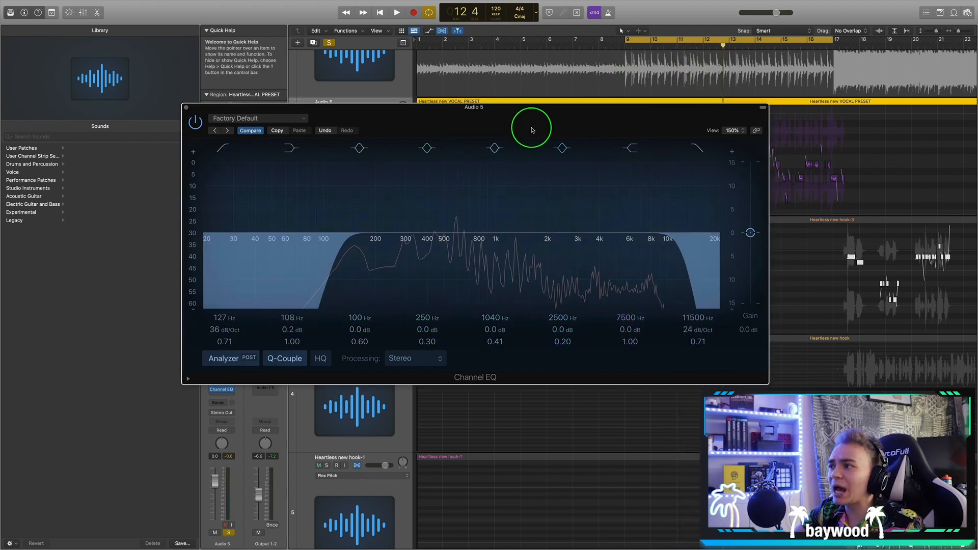
Step: Shape band 4 into a narrow boost of about 14.8 dB at 169 Hz with a Q of 8.60
left_click_drag(428, 277, 392, 201)
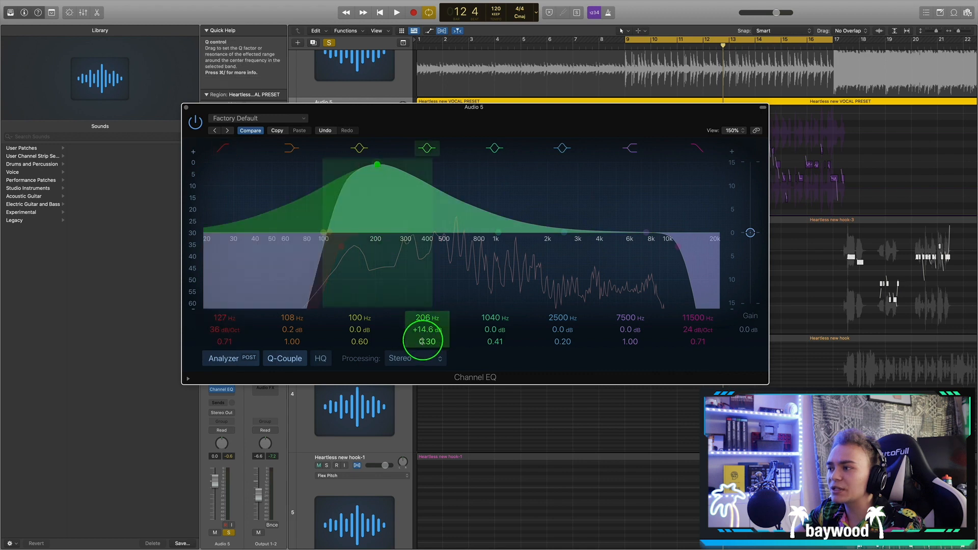
left_click_drag(427, 342, 427, 331)
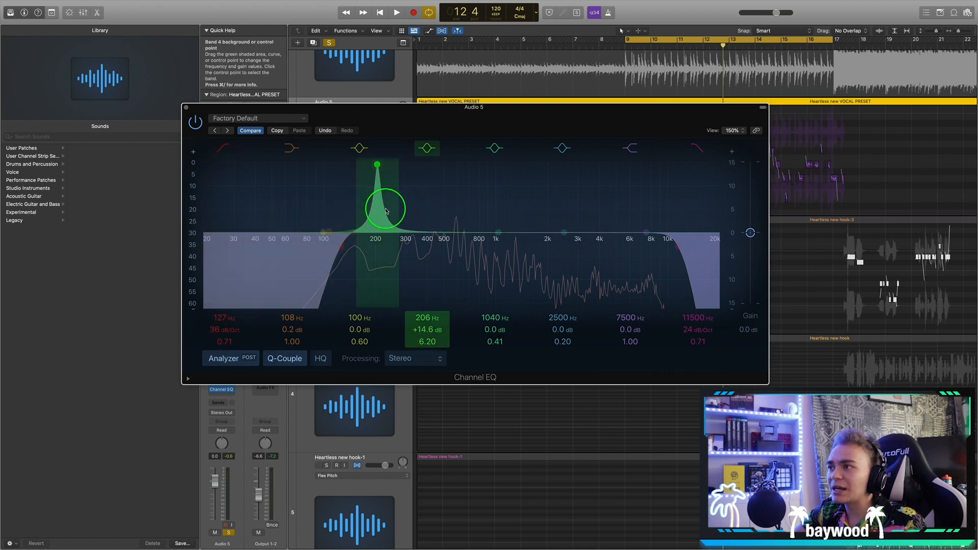
left_click_drag(396, 227, 377, 226)
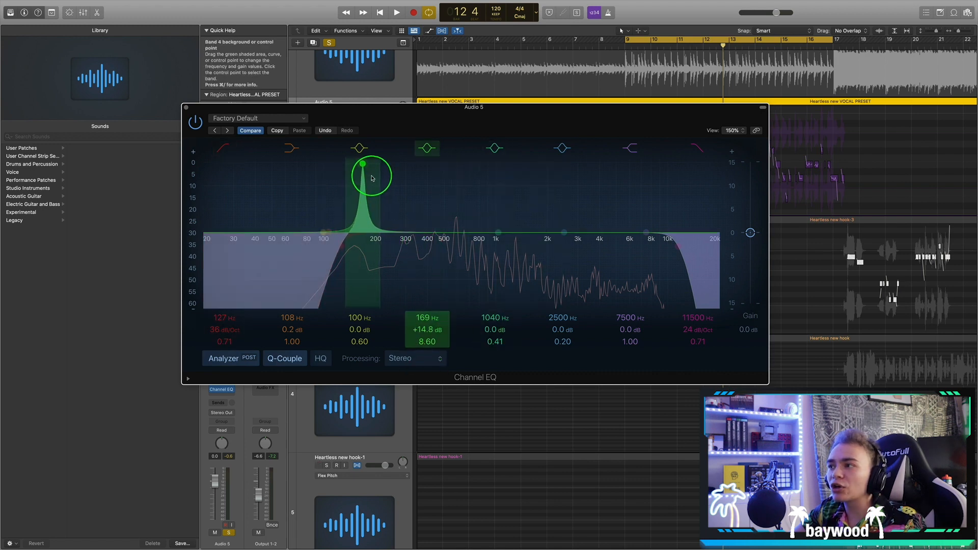
Step: Sweep band 4's boost across the playing vocal and turn it into a 3 dB cut at 2840 Hz
left_click_drag(371, 177, 456, 164)
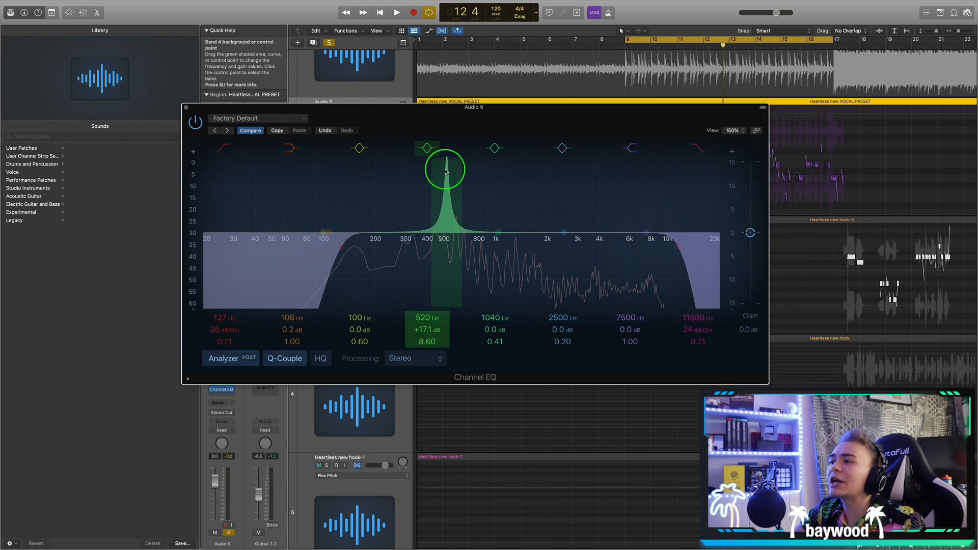
left_click_drag(445, 172, 427, 162)
key("space")
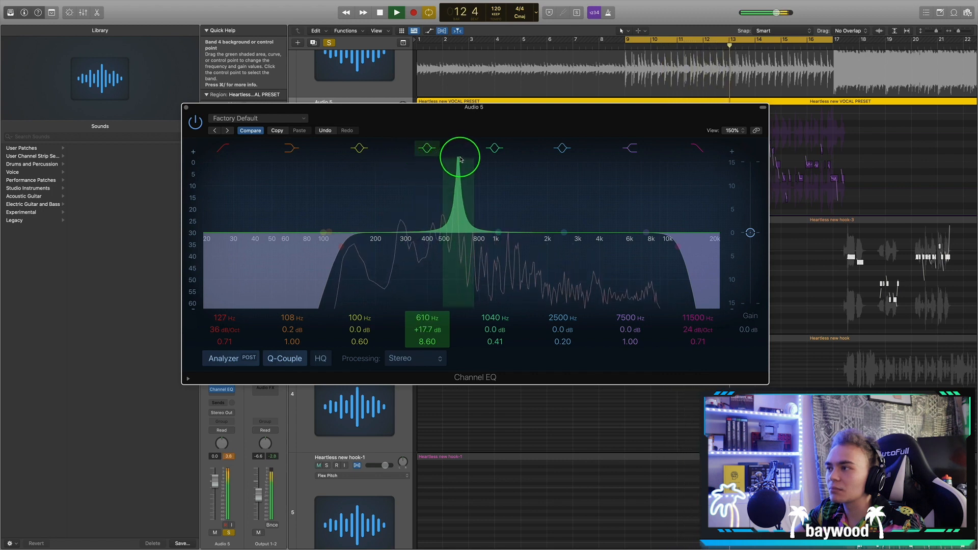
left_click_drag(460, 160, 575, 152)
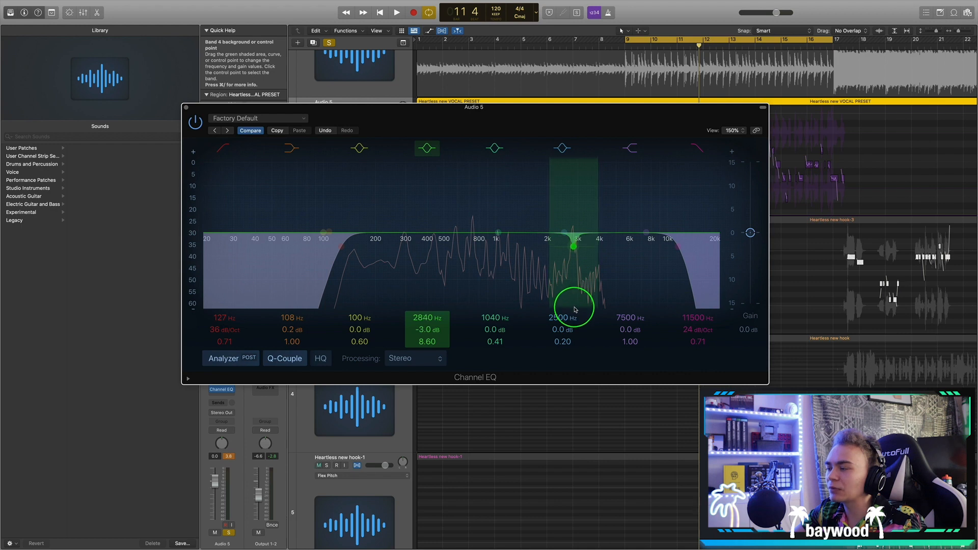
Step: Shape band 5 into a narrow boost of about 15.5 dB at 3260 Hz with a Q of 16.0
left_click_drag(491, 341, 490, 340)
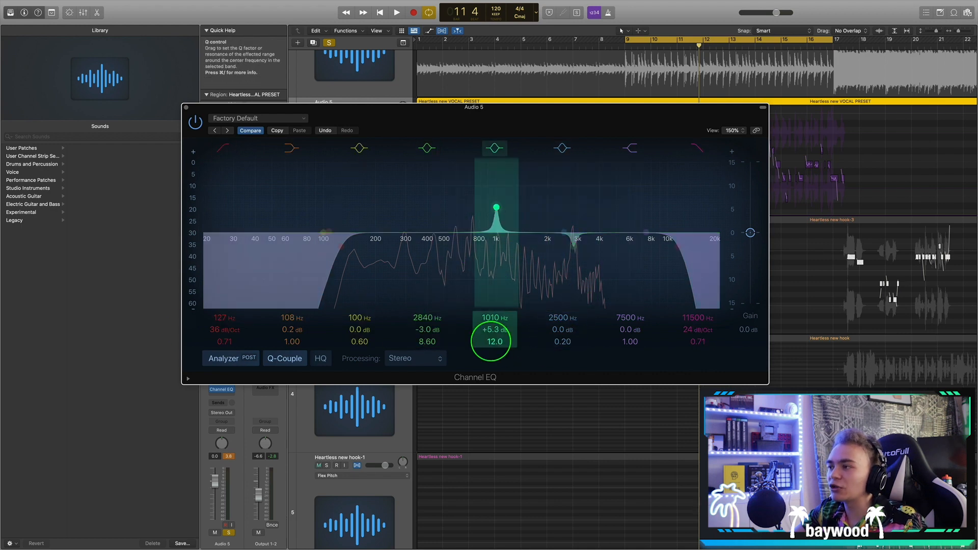
left_click_drag(496, 209, 583, 235)
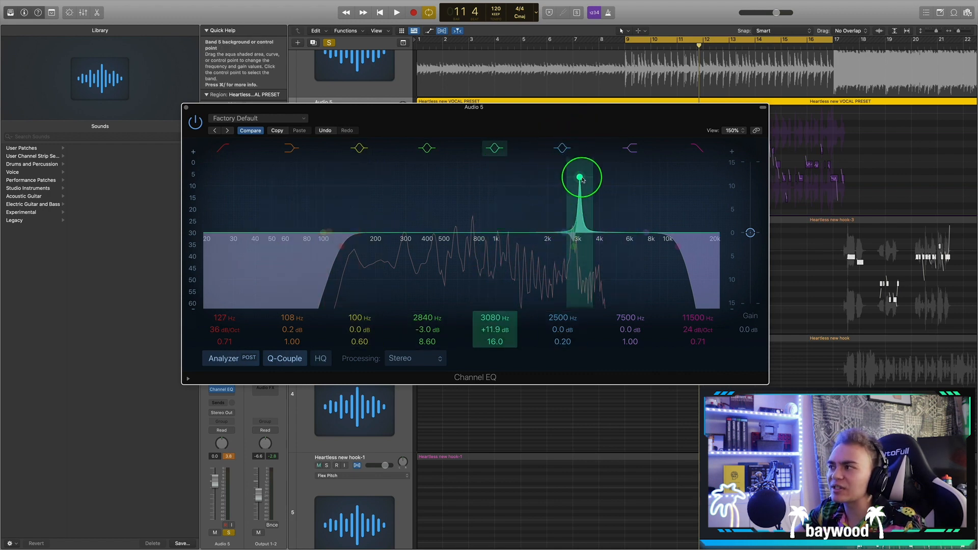
left_click_drag(583, 179, 586, 160)
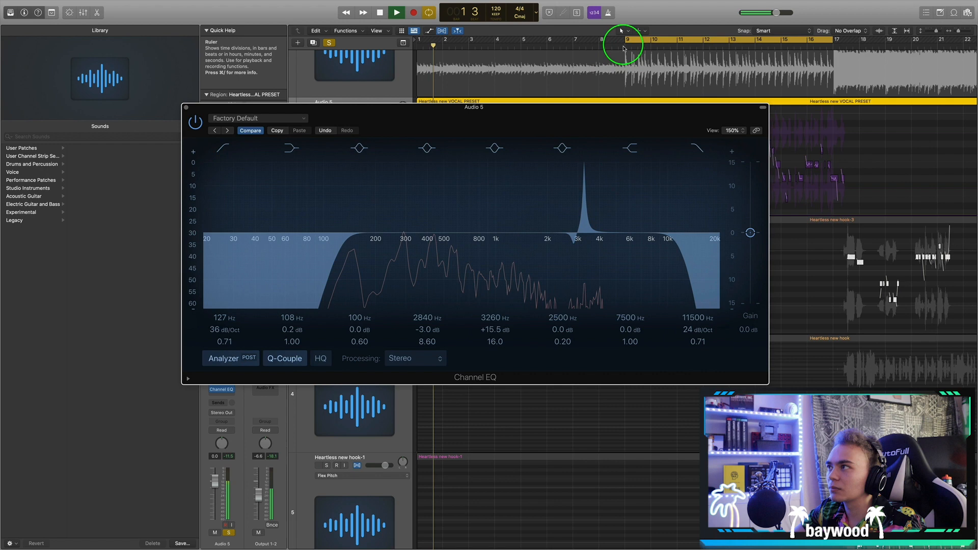
Step: Play the vocal from bar 9, sweep band 5 upward, and leave it as a 3.1 dB cut at 8350 Hz
left_click(623, 49)
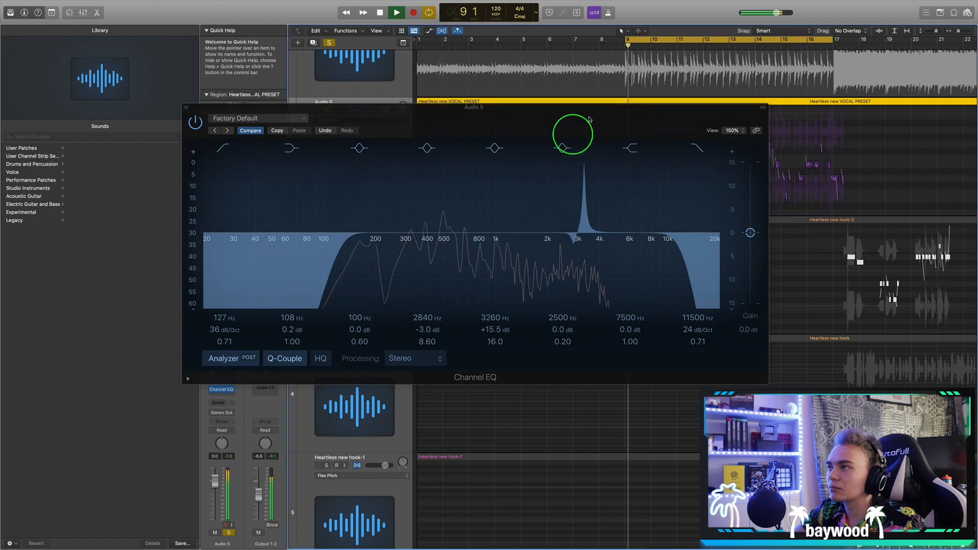
left_click_drag(583, 162, 654, 263)
key("space")
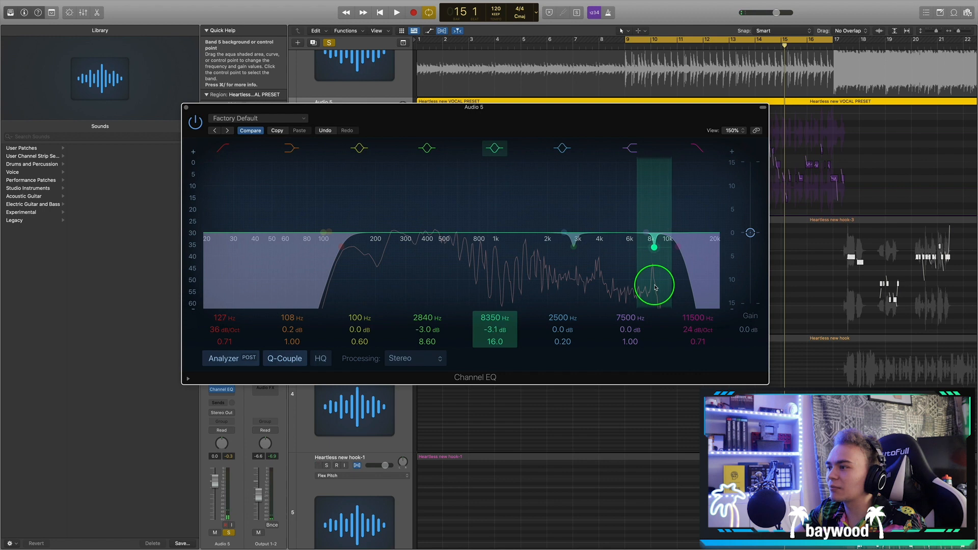
Step: Boost band 6 by 3 dB at 795 Hz and narrow its Q to 9.60
left_click_drag(542, 214, 457, 199)
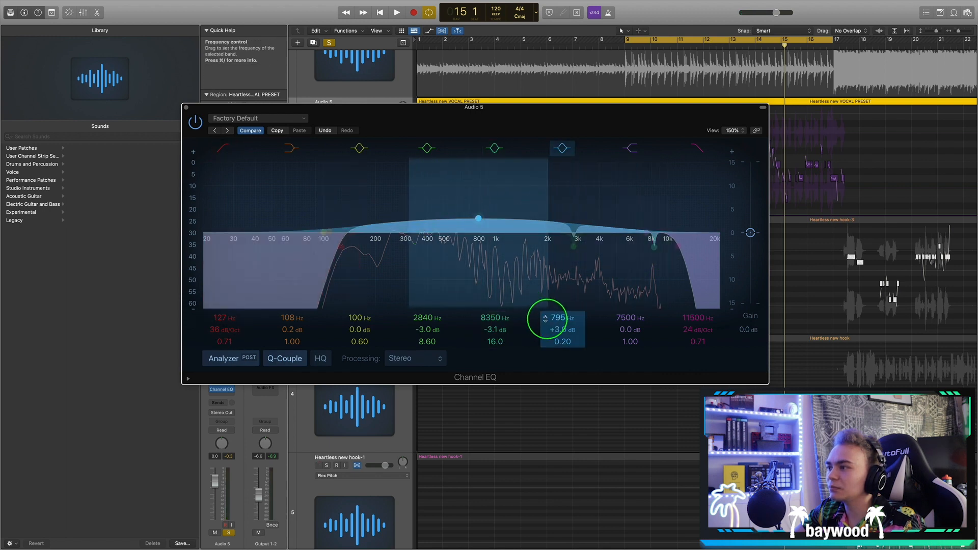
left_click_drag(562, 342, 562, 319)
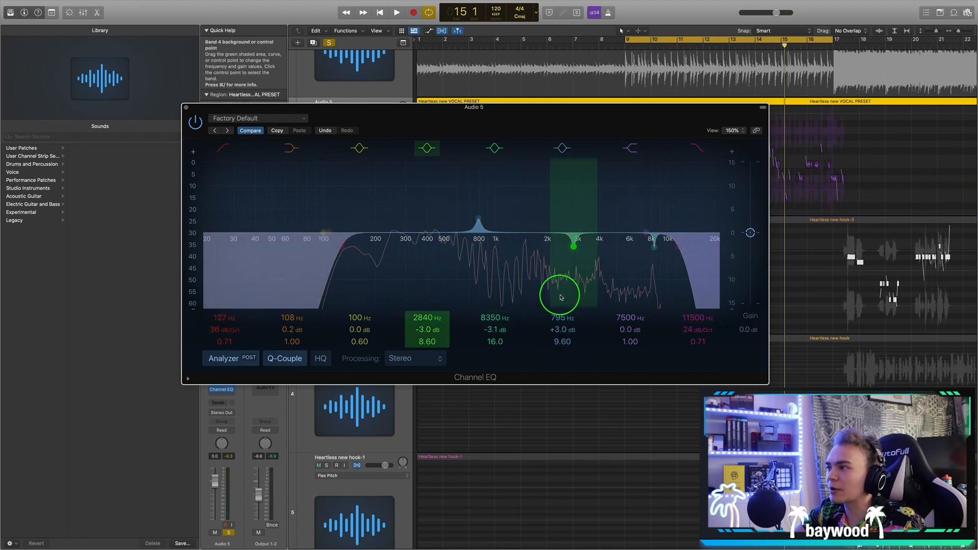
Step: Sweep band 6's narrow boost across the playing vocal and leave it as a 0.4 dB cut at 10900 Hz
left_click_drag(462, 210, 673, 235)
key("Return")
key("space")
left_click(654, 42)
left_click_drag(492, 113, 559, 111)
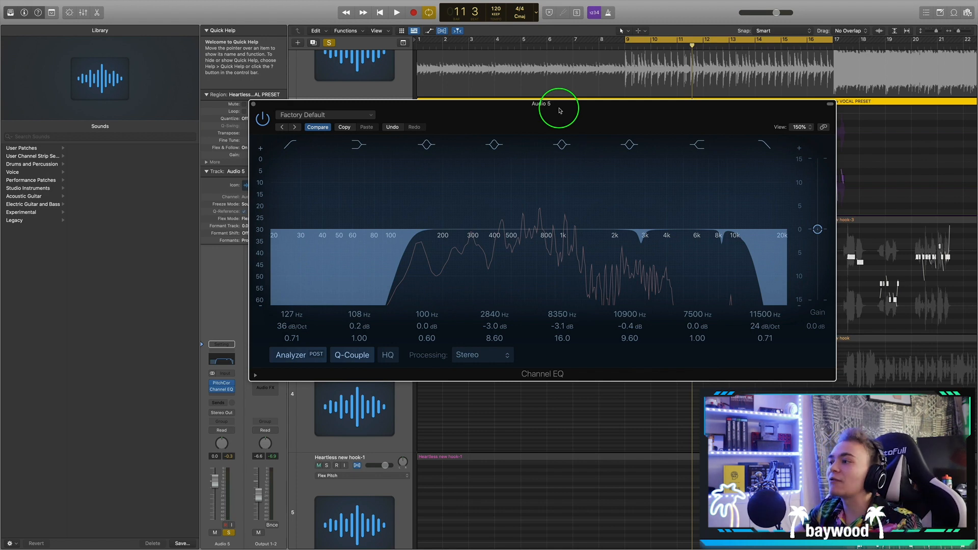
left_click_drag(559, 111, 616, 139)
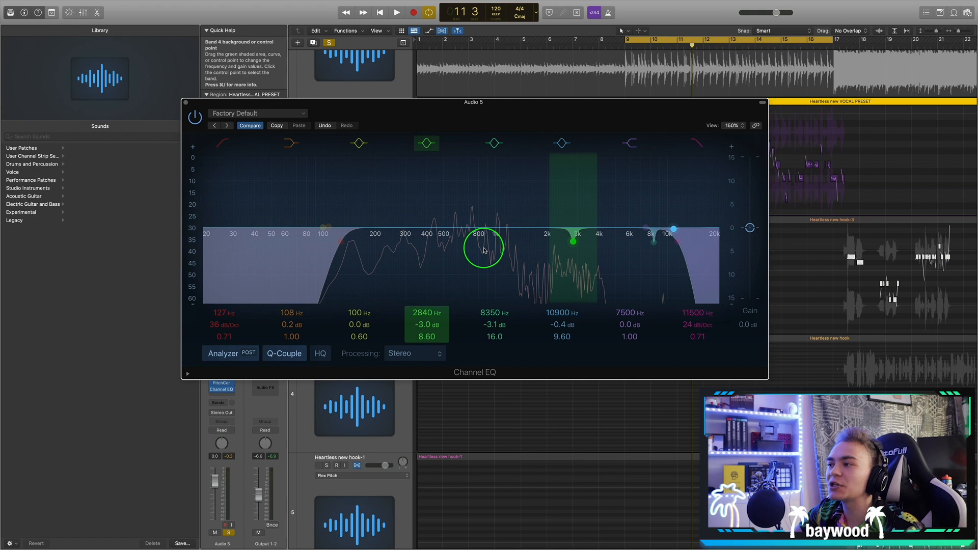
Step: Close the Channel EQ and insert a second stereo Channel EQ below it on the Audio 5 channel strip
left_click(212, 135)
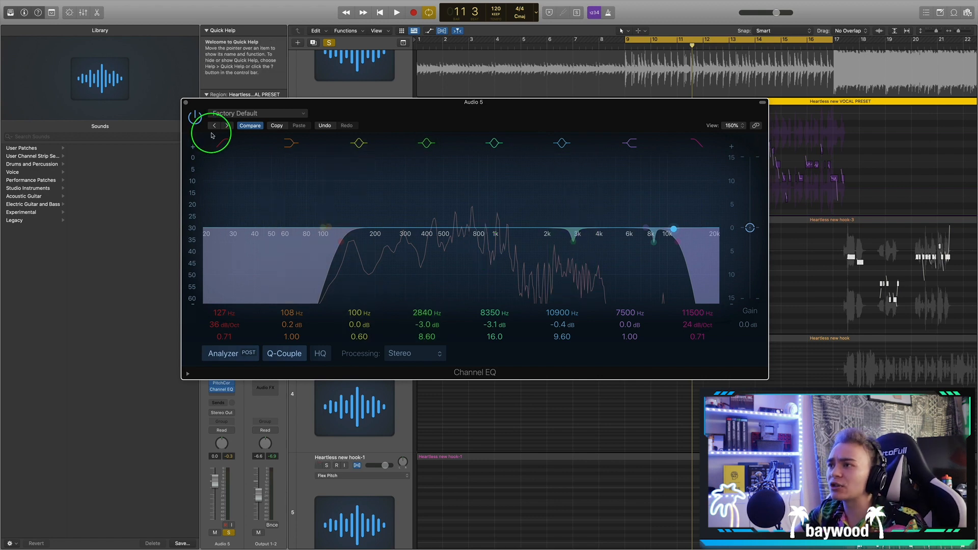
left_click(194, 117)
left_click(186, 103)
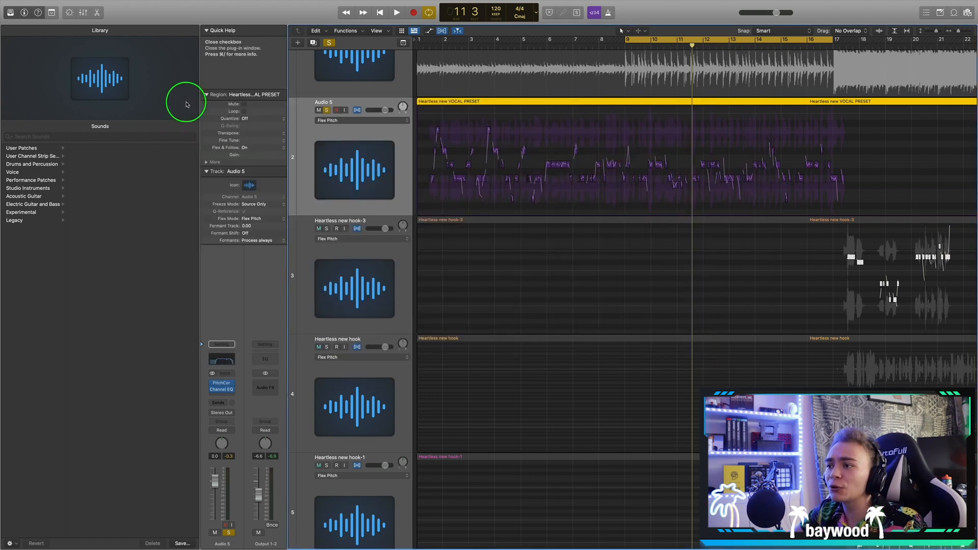
left_click(221, 390)
mouse_move(245, 410)
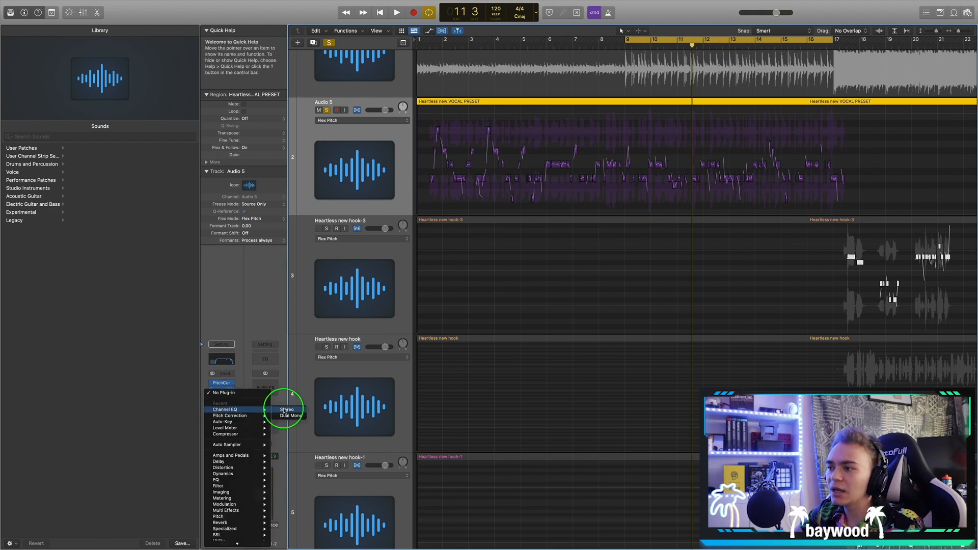
left_click(285, 411)
left_click(399, 242)
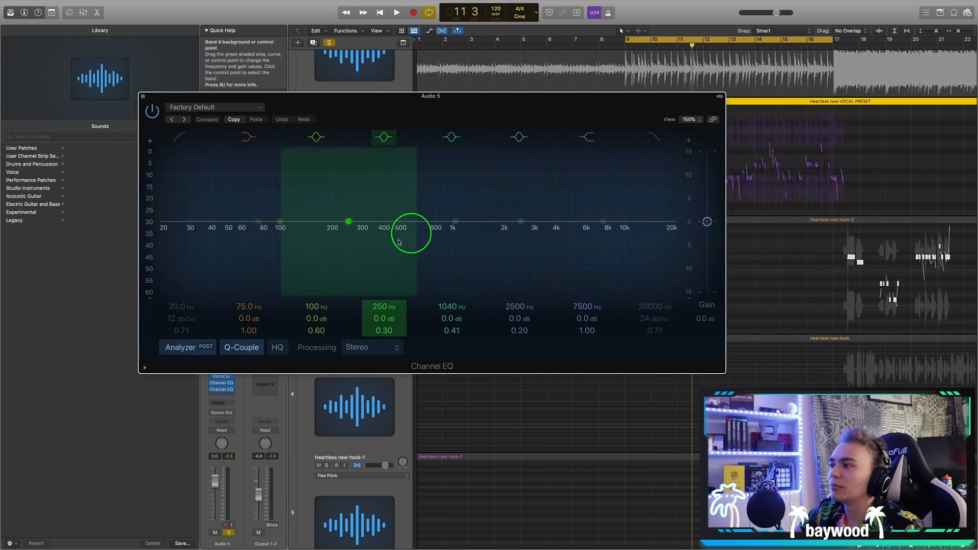
left_click_drag(378, 110, 429, 108)
left_click_drag(335, 101, 402, 136)
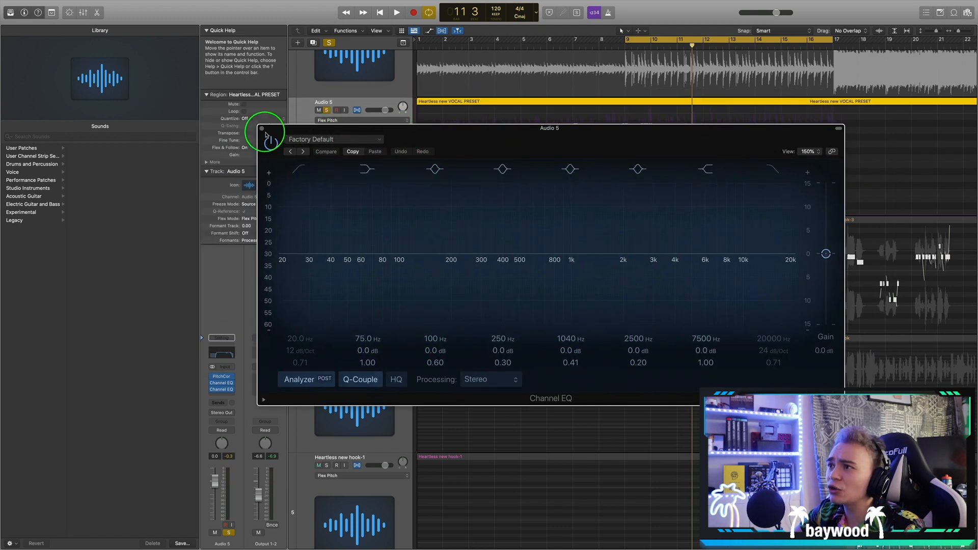
Step: Close the second Channel EQ and insert a Vintage Graphic EQ from the Vintage EQ Collection below it on Audio 5
left_click(262, 129)
left_click(219, 390)
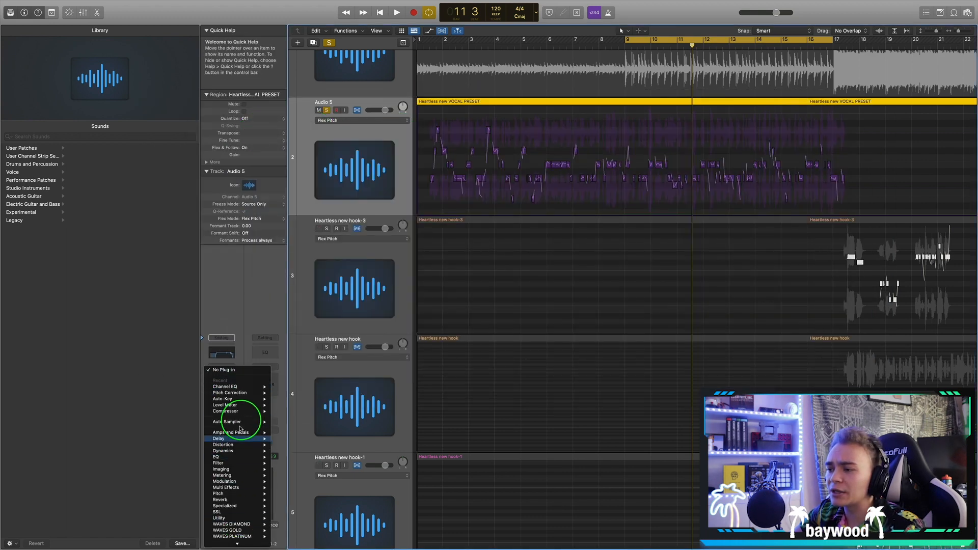
mouse_move(243, 462)
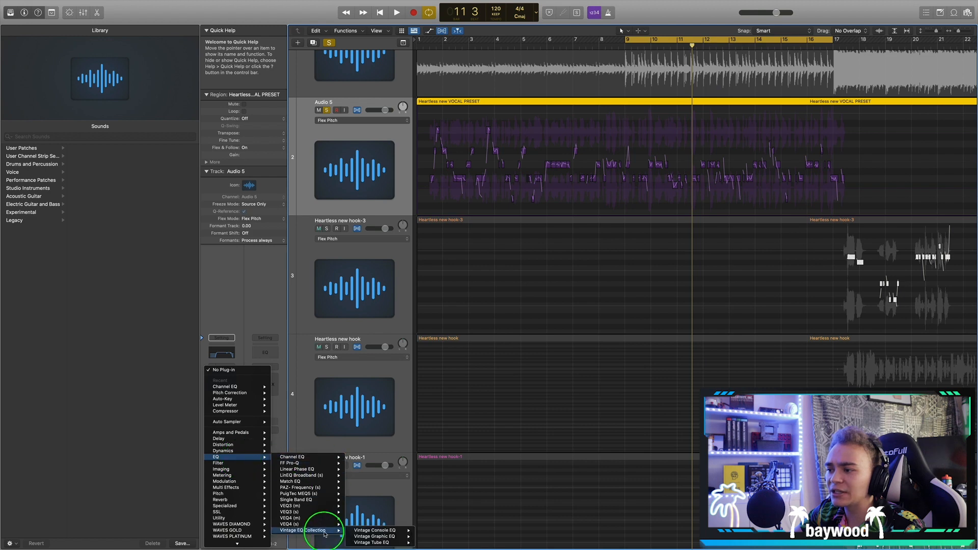
mouse_move(327, 531)
mouse_move(395, 538)
left_click(430, 537)
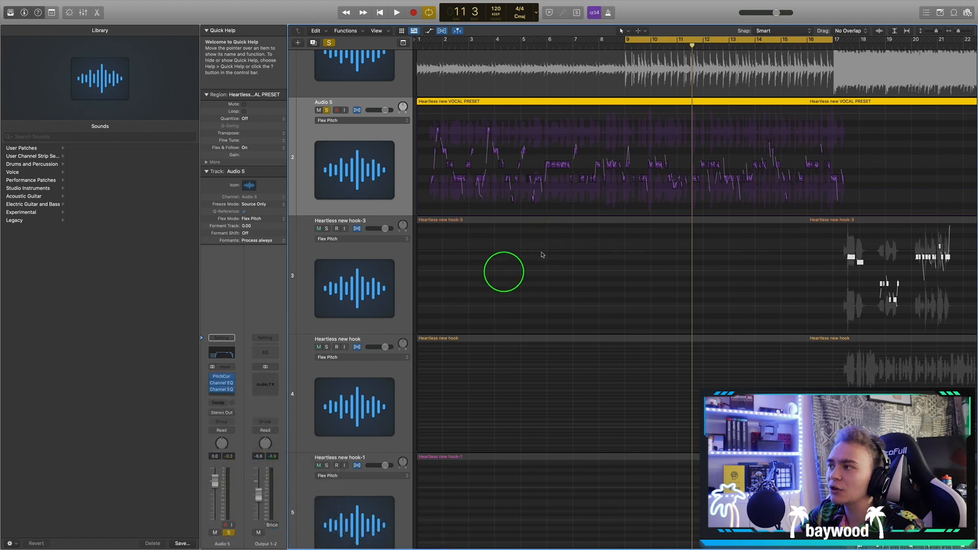
left_click_drag(454, 138, 501, 192)
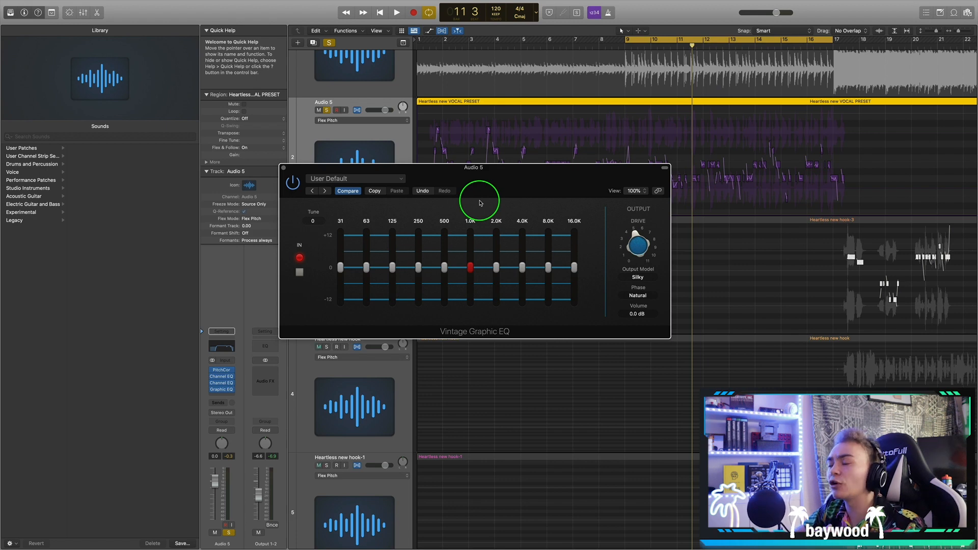
Step: Move the Vintage Graphic EQ's 16.0K band through its range and leave it boosted by about 12 dB
left_click_drag(574, 267, 575, 270)
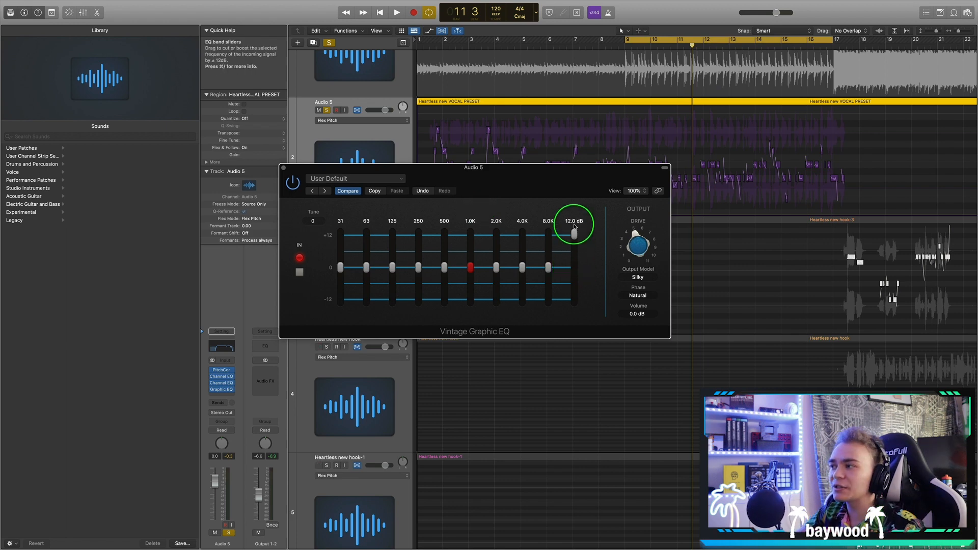
left_click_drag(574, 227, 575, 229)
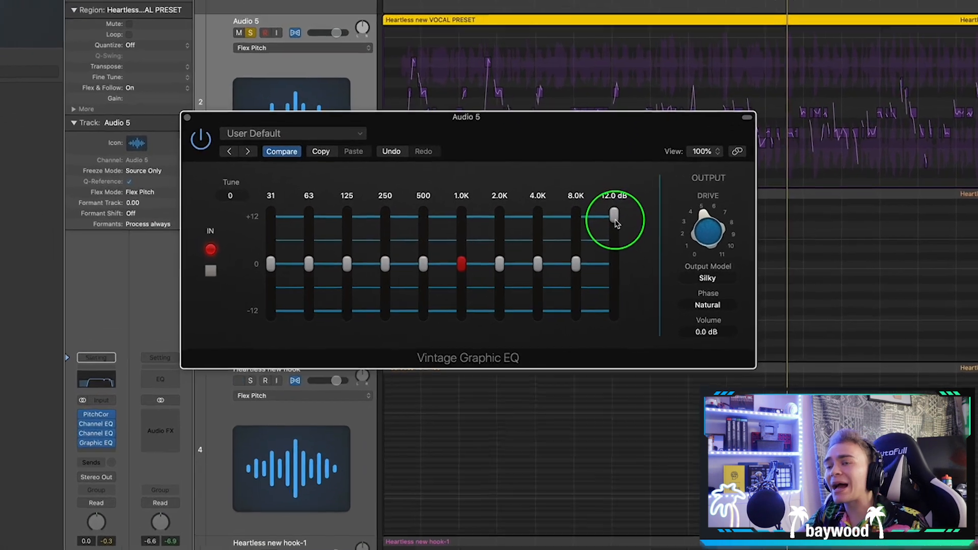
left_click_drag(615, 223, 630, 270)
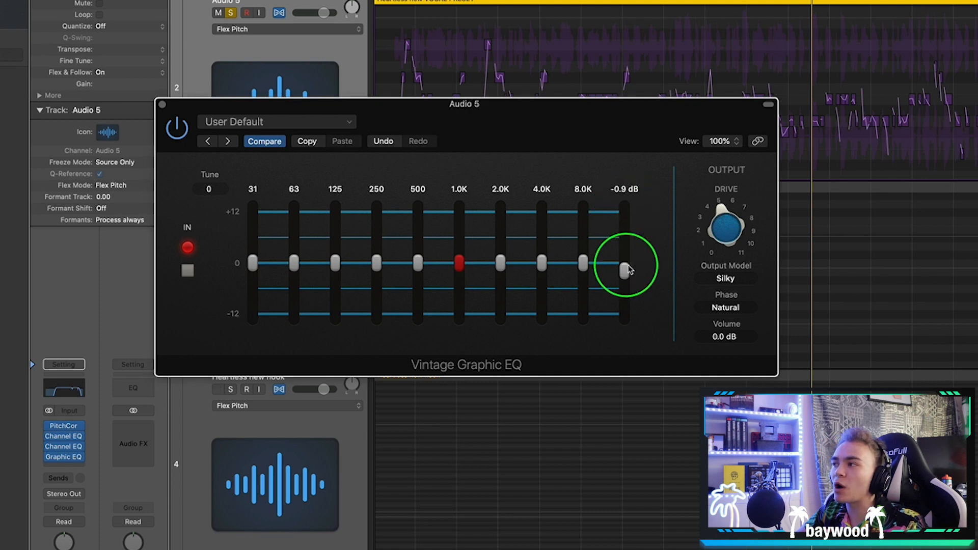
left_click_drag(601, 146, 640, 146)
left_click_drag(663, 264, 679, 203)
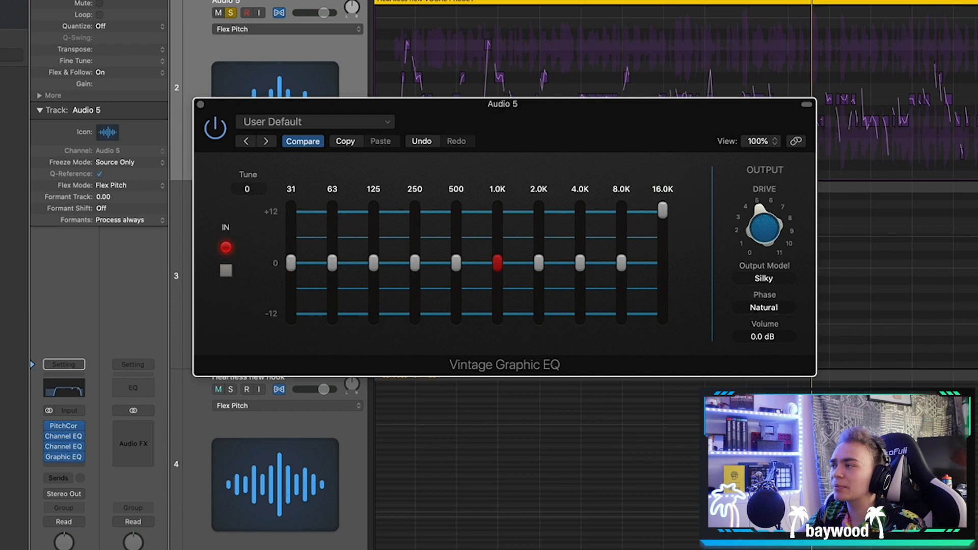
Step: Reopen the second Channel EQ and try a narrow band 6 boost of 7.1 dB at 15700 Hz with a Q of 2.80
left_click(62, 455)
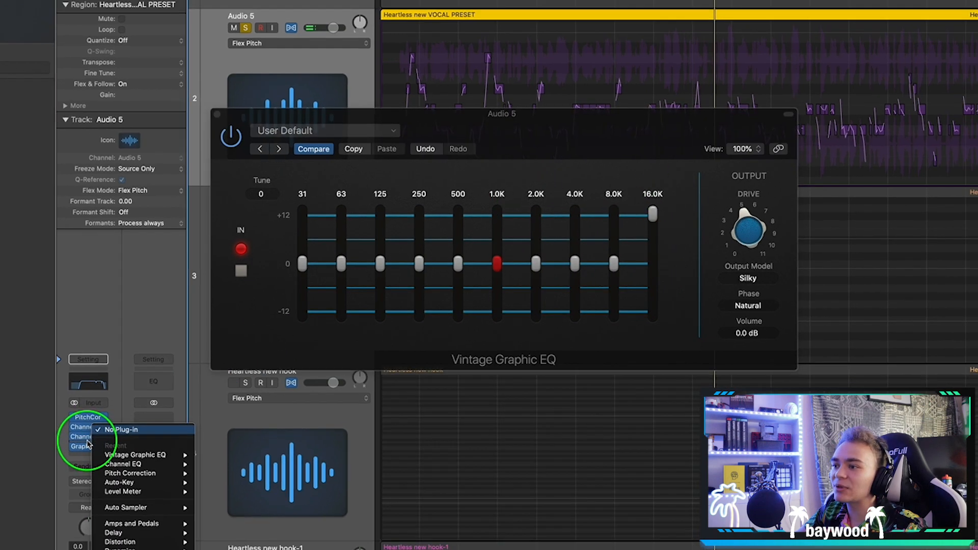
left_click(87, 441)
left_click(85, 438)
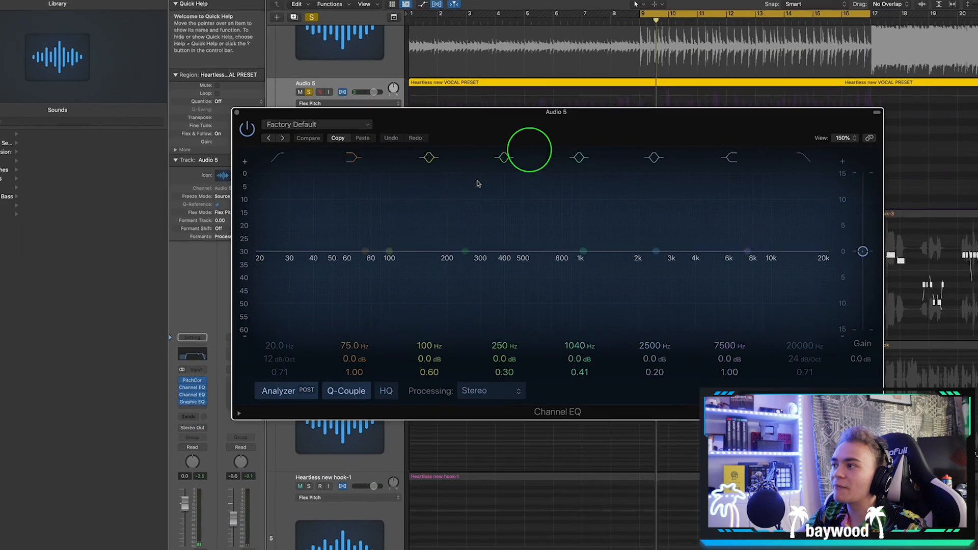
left_click_drag(560, 152, 463, 134)
left_click_drag(588, 264, 651, 245)
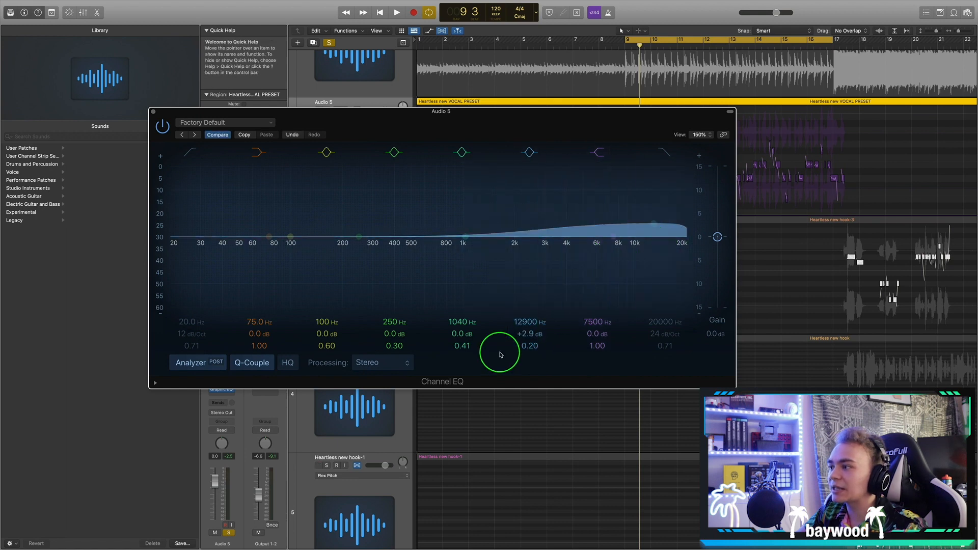
left_click_drag(522, 345, 578, 289)
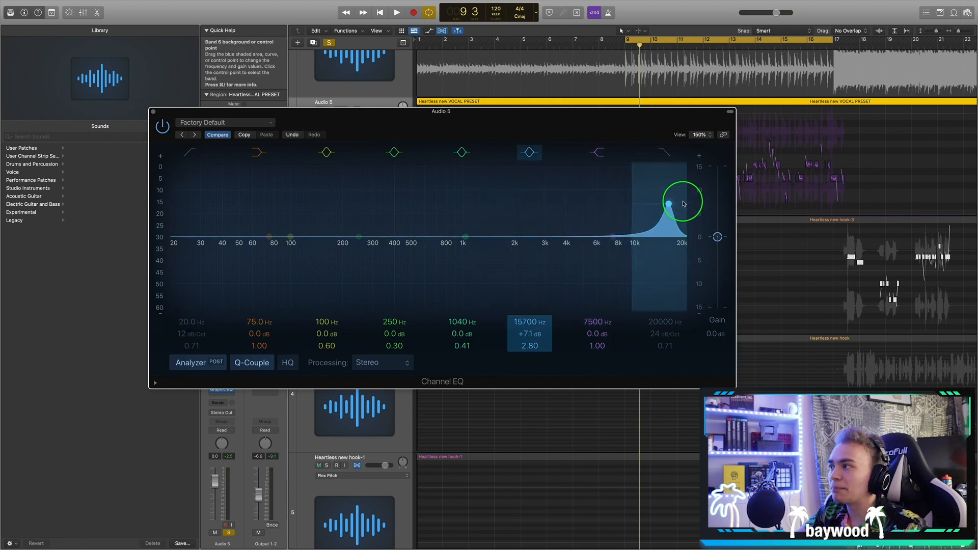
left_click_drag(668, 204, 667, 206)
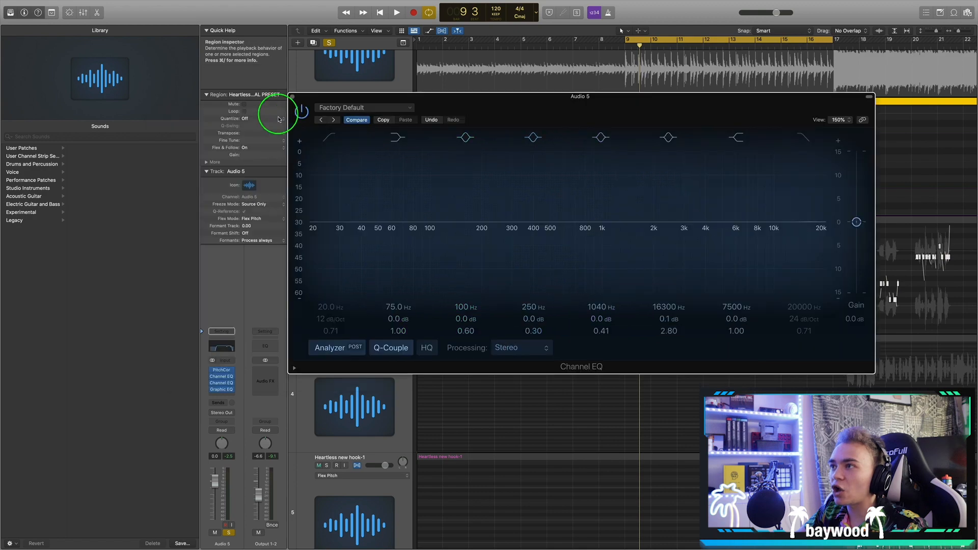
left_click(297, 95)
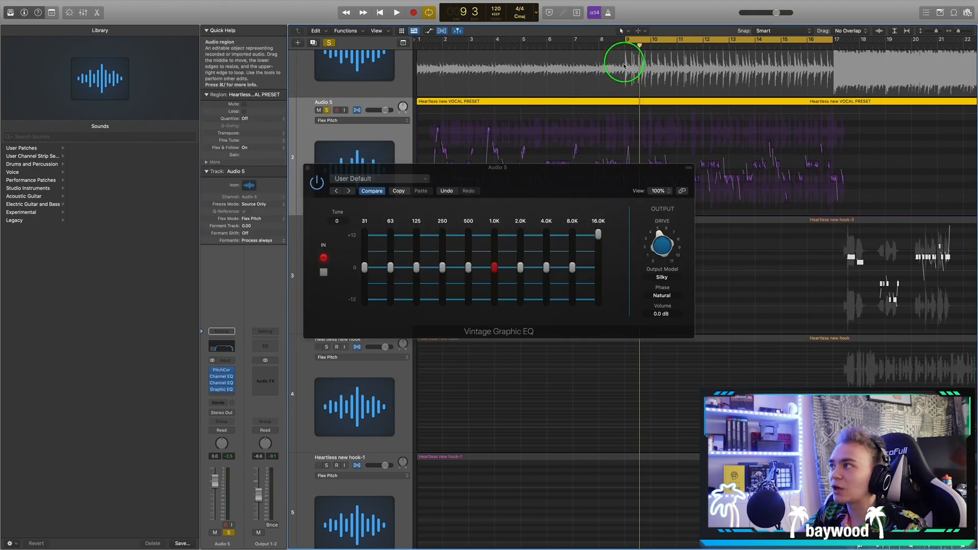
Step: Play the vocal from bar 9, moderately raise the graphic EQ's 8.0K band, and cut the 4.0K band by 0.5 dB
left_click(626, 45)
key("space")
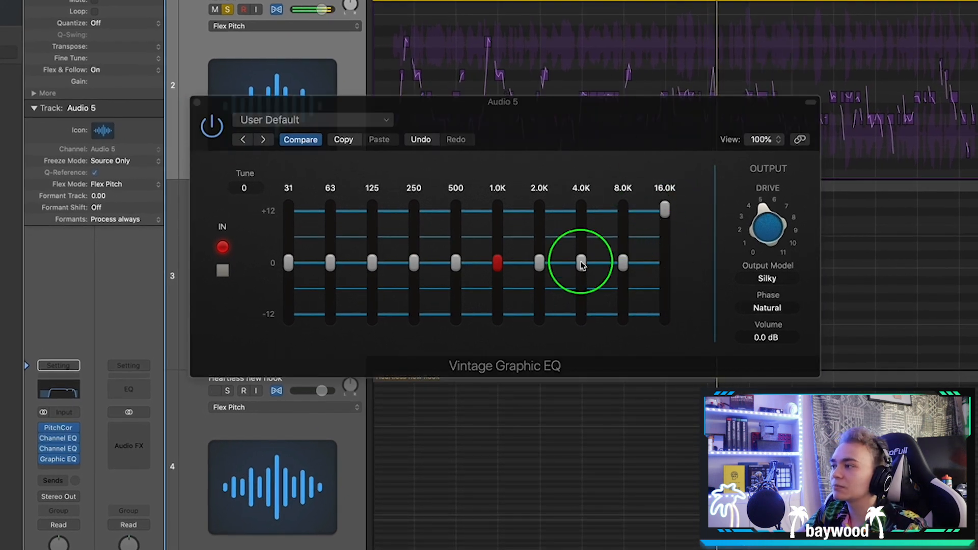
left_click_drag(622, 263, 623, 243)
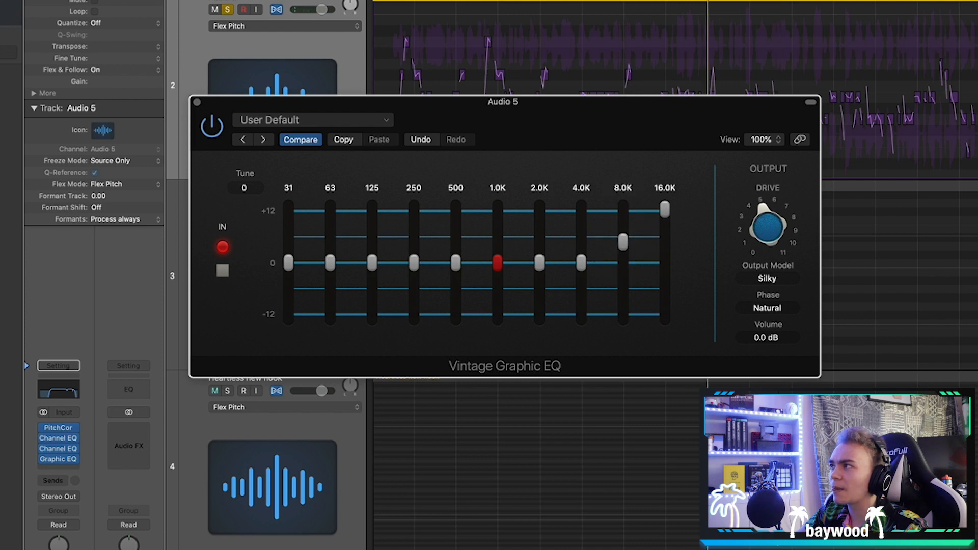
left_click(684, 1)
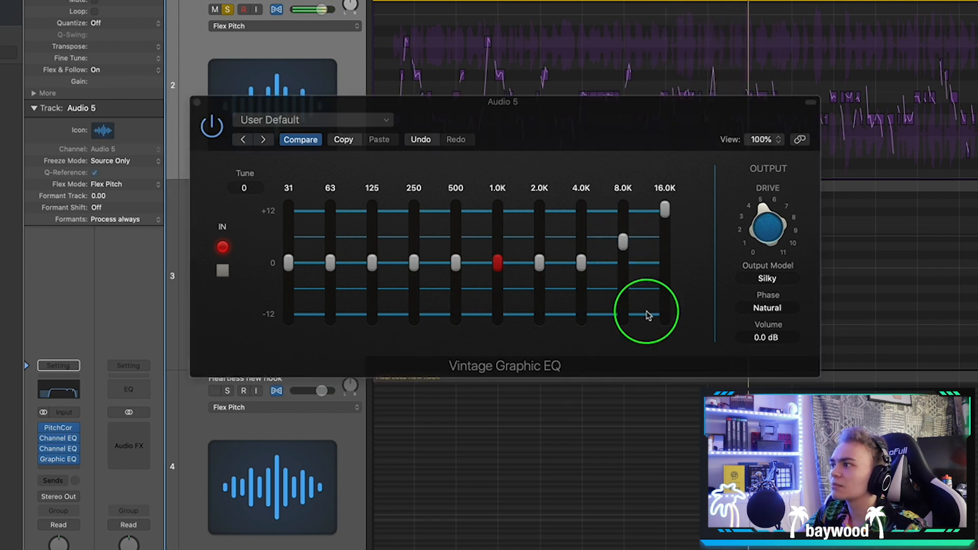
mouse_move(622, 242)
left_mouse_down()
mouse_move(621, 198)
mouse_move(623, 247)
left_mouse_up()
mouse_move(581, 263)
left_mouse_down()
mouse_move(581, 209)
mouse_move(581, 271)
left_mouse_up()
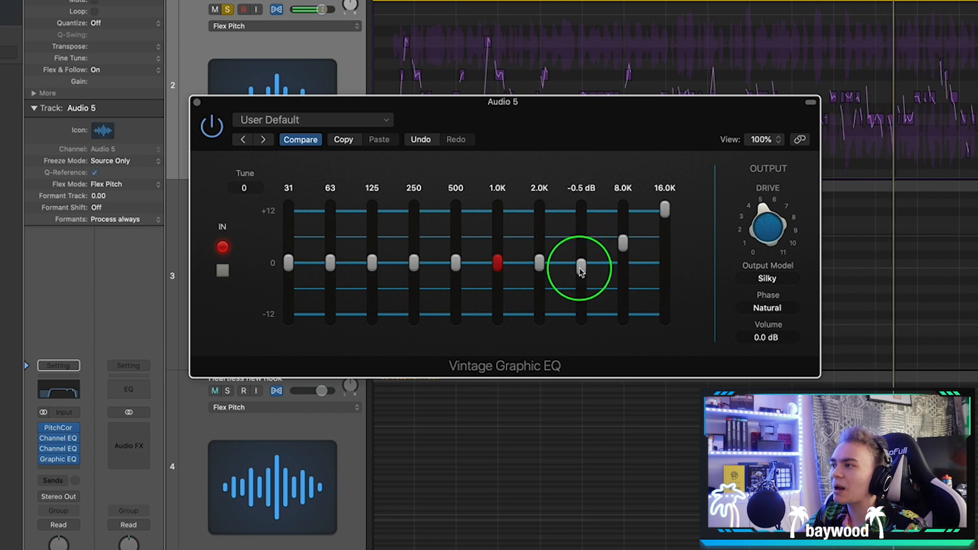
Step: Boost the 2.0K band by 3.3 dB and raise the 1.0K, 500, 250 and 125 bands by progressively smaller amounts
left_click_drag(558, 134, 629, 142)
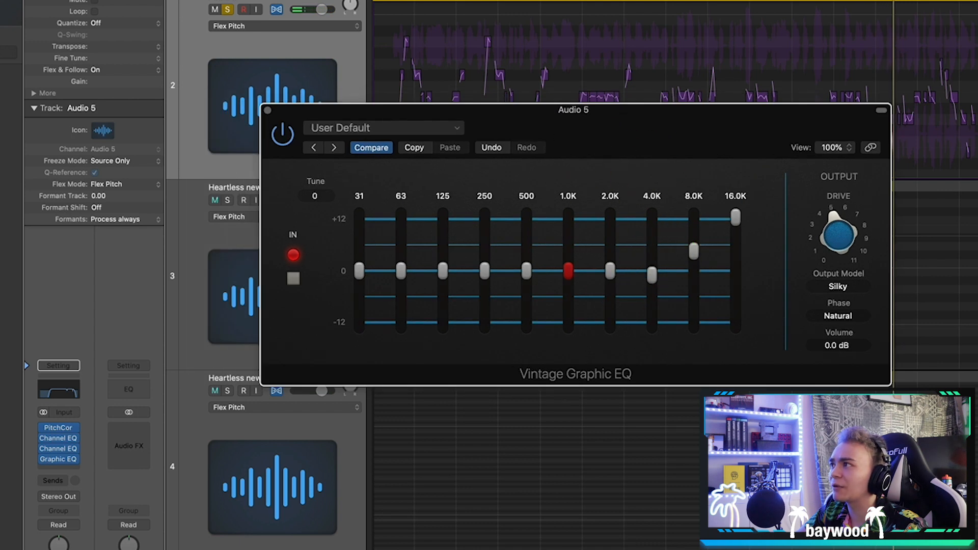
left_click_drag(610, 270, 610, 226)
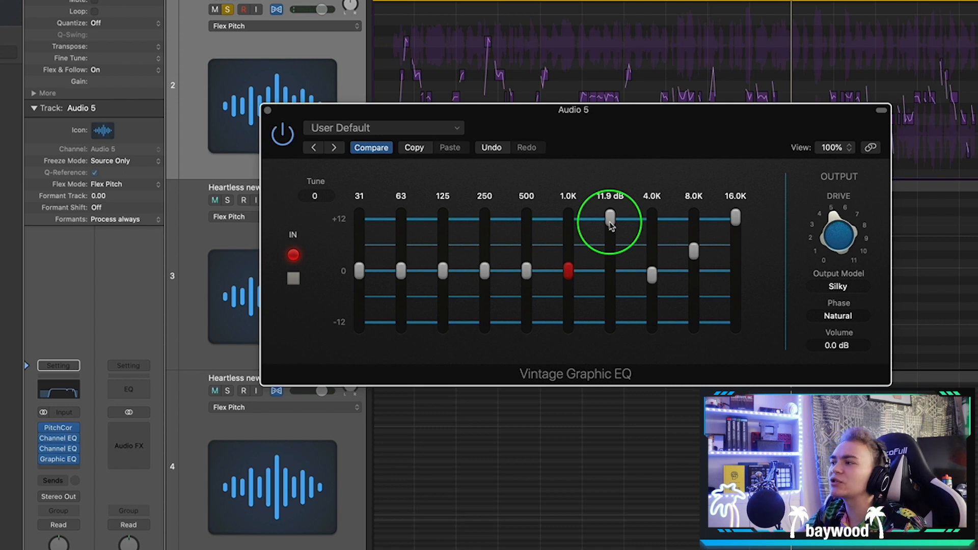
left_click_drag(611, 226, 612, 250)
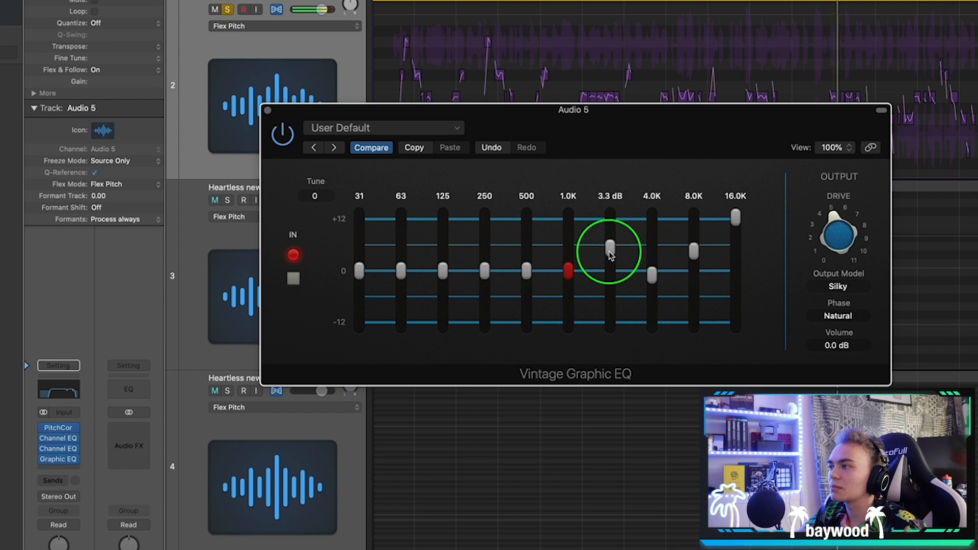
left_click_drag(568, 270, 445, 273)
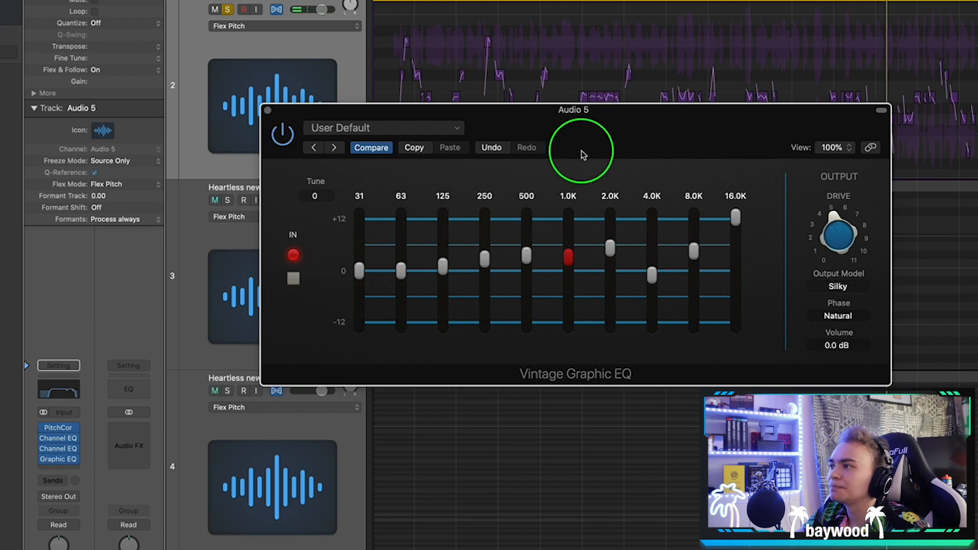
Step: Bypass the Vintage Graphic EQ, replay the vocal from bar 9, and re-enable the EQ to compare the sound
left_click_drag(582, 152, 604, 179)
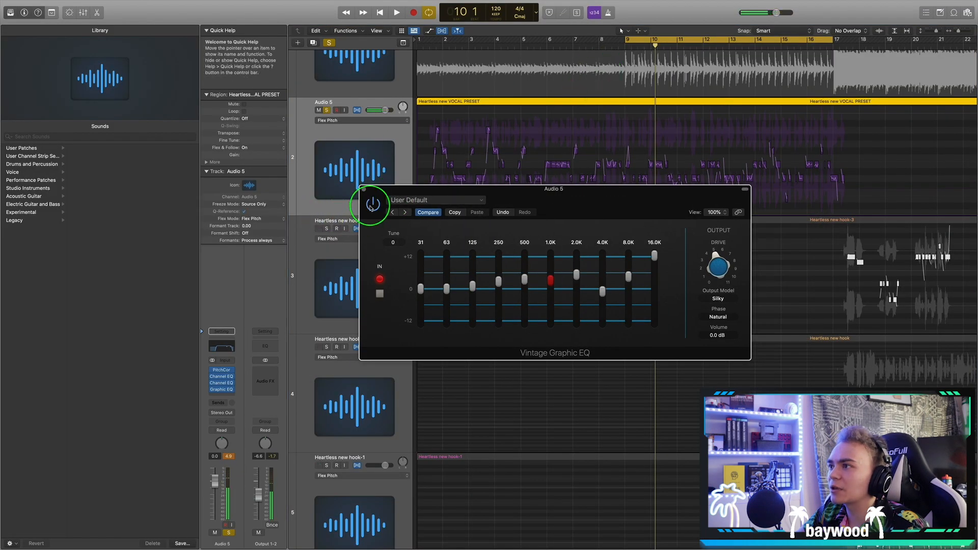
left_click(371, 207)
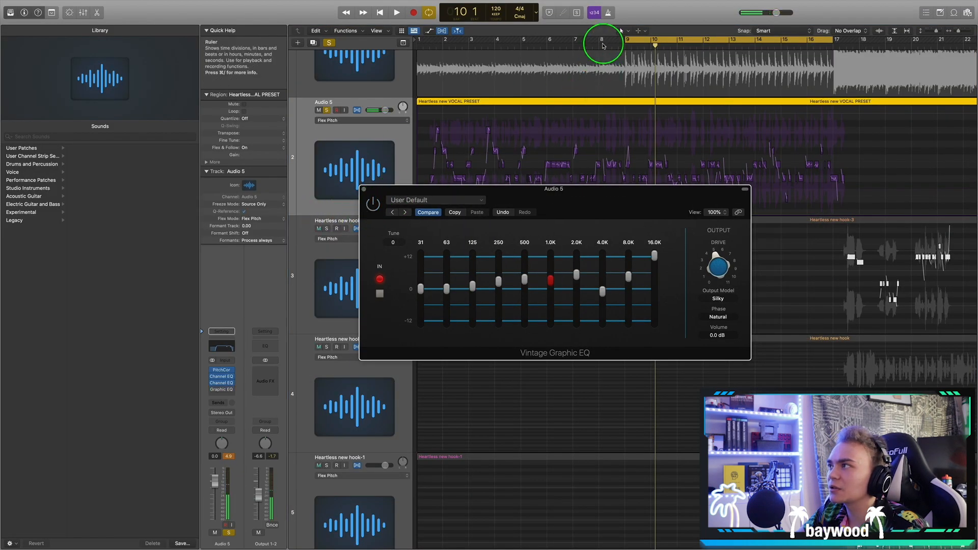
left_click(626, 45)
key("space")
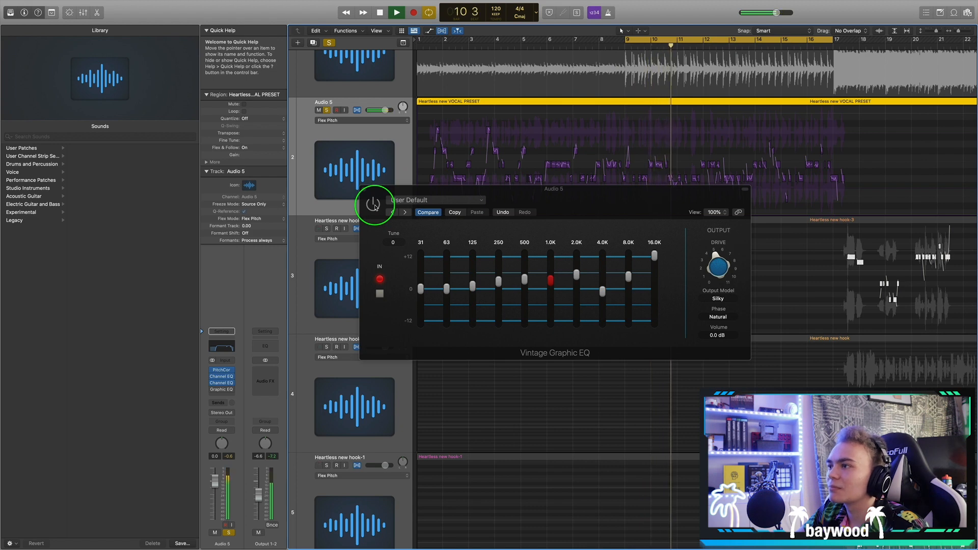
left_click(375, 207)
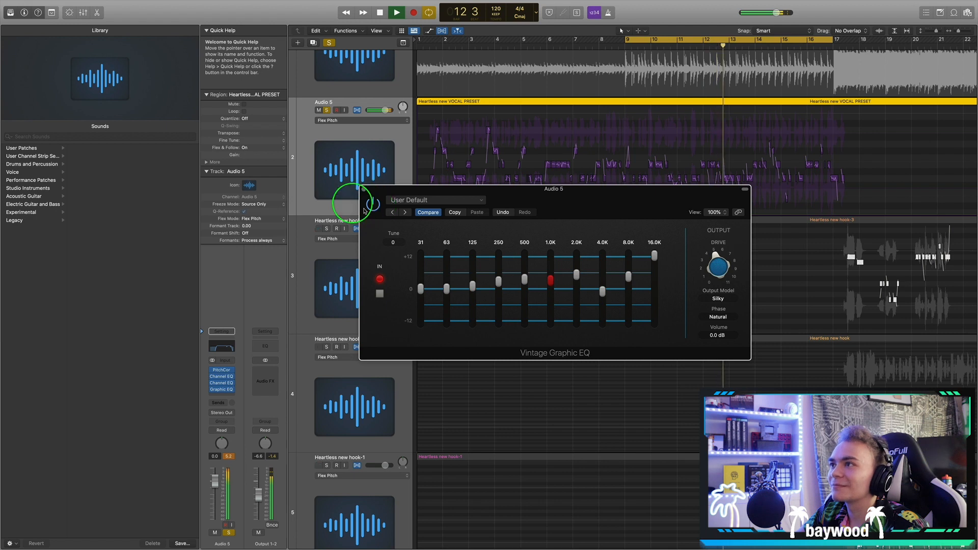
Step: Unsolo the Audio 5 vocal and toggle the Vintage Graphic EQ's bypass to compare it within the full mix
left_click(330, 43)
scroll(565, 125, "down", 10)
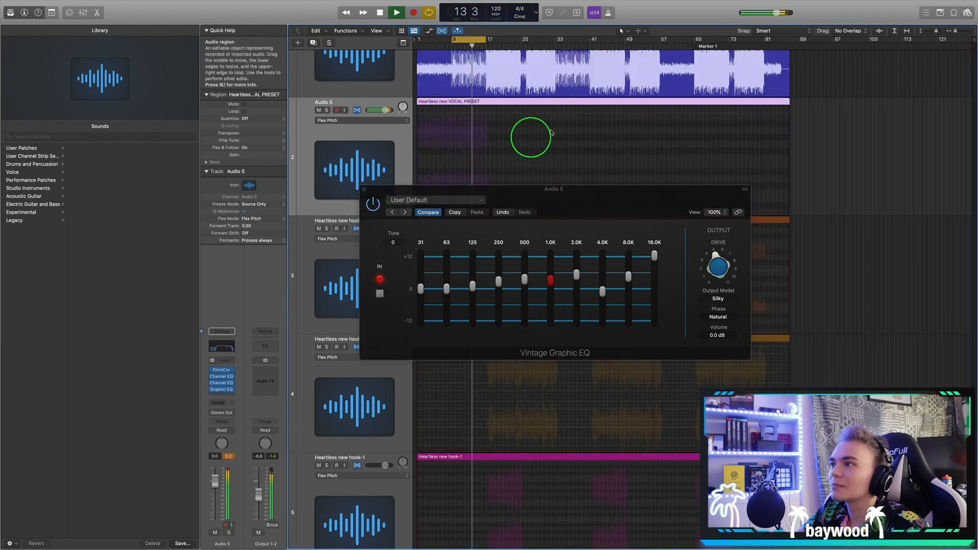
left_click(370, 205)
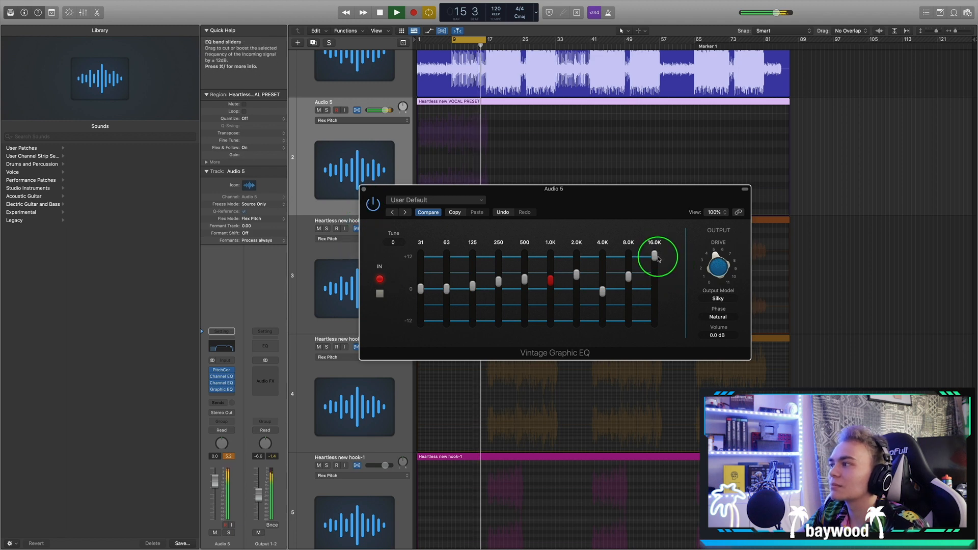
Step: Reduce the Vintage Graphic EQ's 16.0K band to 10.1 dB, lower the 8.0K band slightly, and stop playback
left_click_drag(656, 256, 657, 259)
key("space")
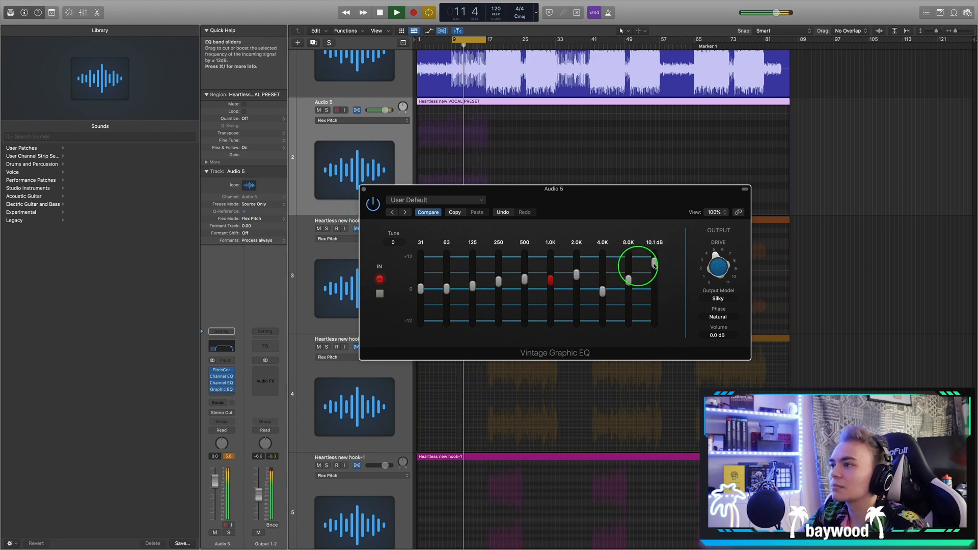
left_click(364, 189)
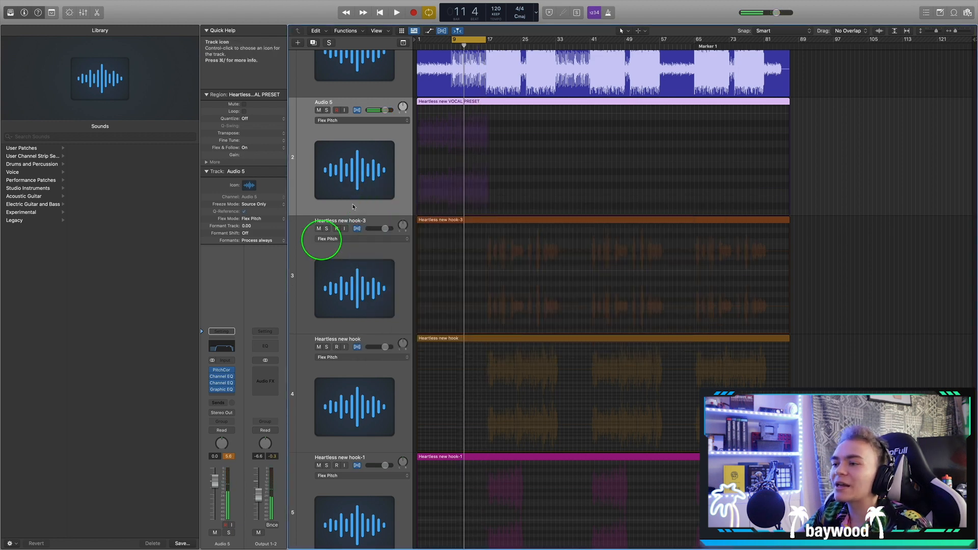
Step: Review the Channel EQ cuts and the Vintage Graphic EQ band settings on the Audio 5 vocal
left_click(222, 383)
left_click_drag(473, 102, 497, 102)
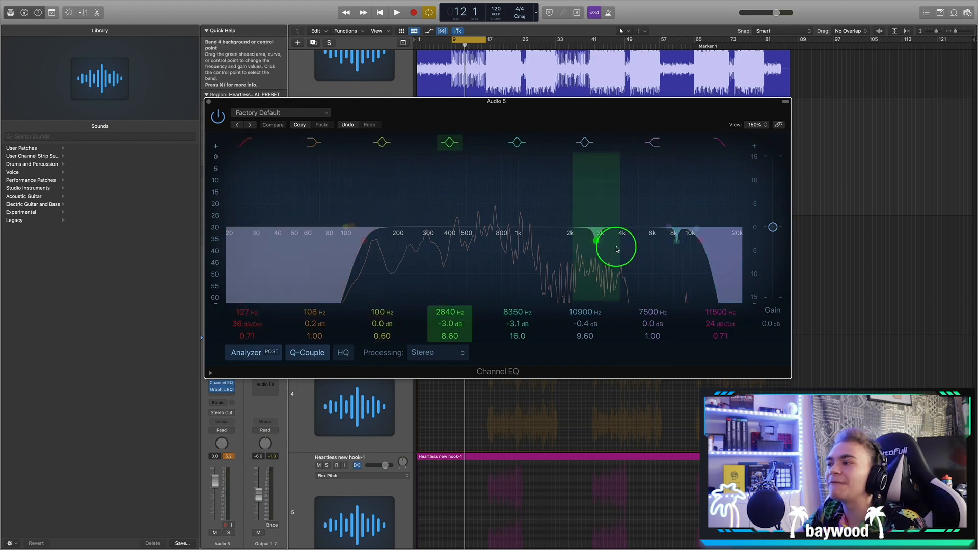
left_click(209, 101)
left_click(226, 390)
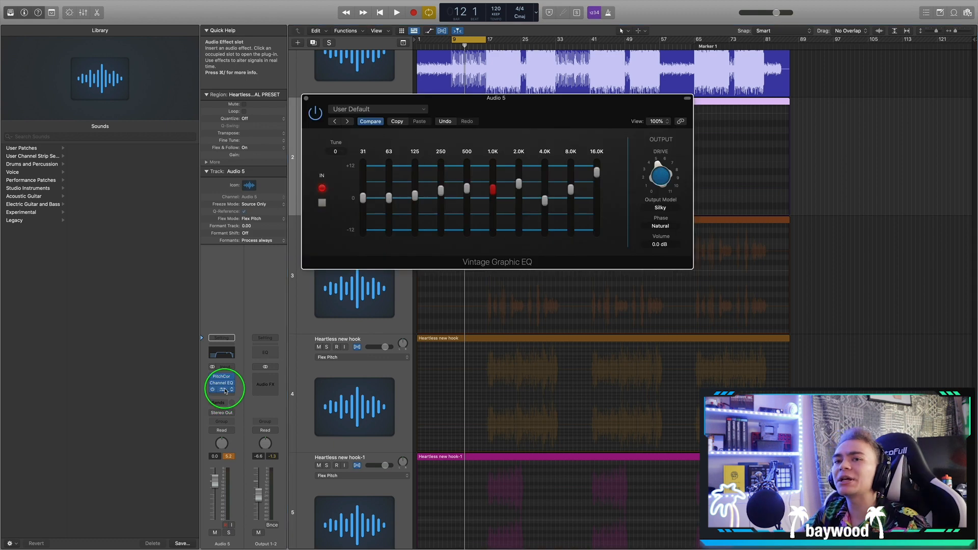
left_click_drag(504, 123, 503, 178)
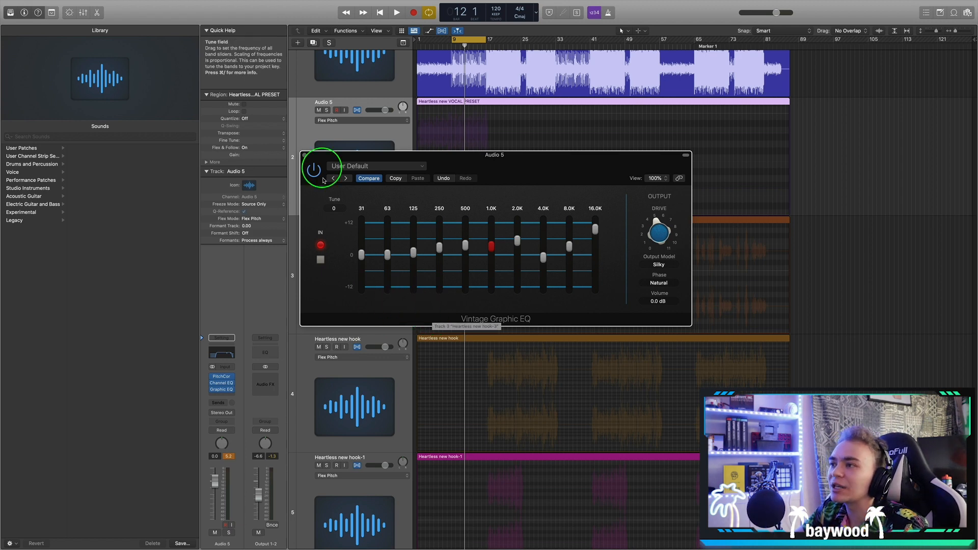
left_click(304, 155)
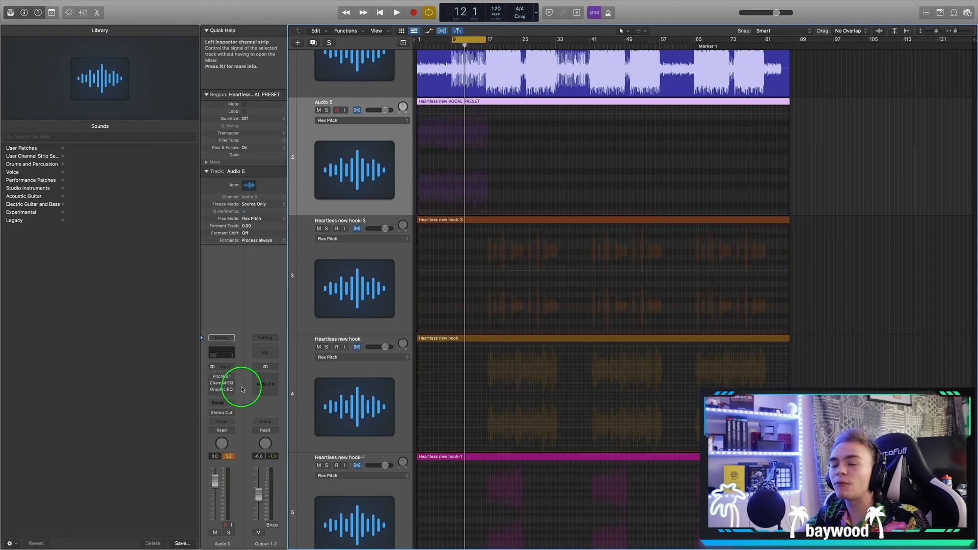
Step: Play from bar 9 with the vocal's plug-ins bypassed, re-enabling Pitch Correction, Channel EQ and Graphic EQ one by one
left_click(486, 46)
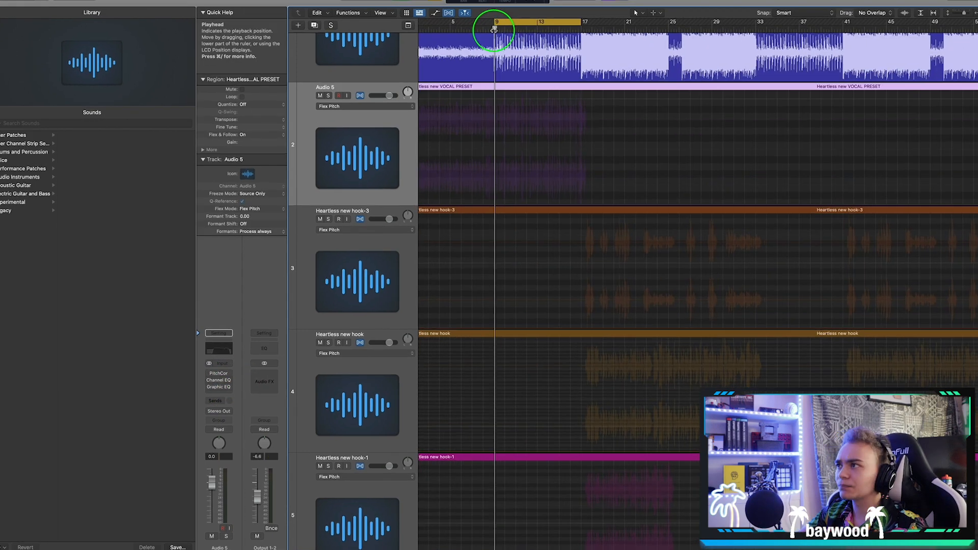
key("space")
mouse_move(212, 377)
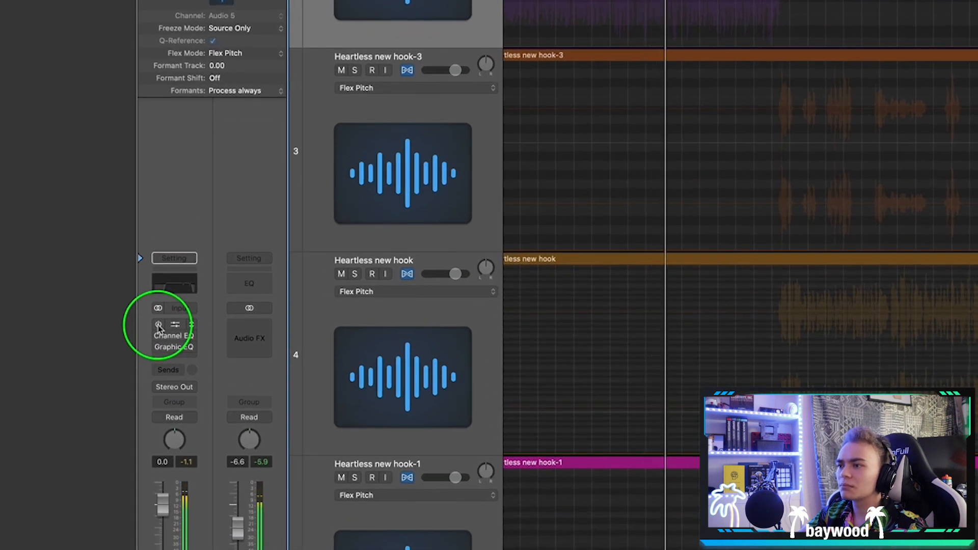
left_click(158, 326)
mouse_move(157, 338)
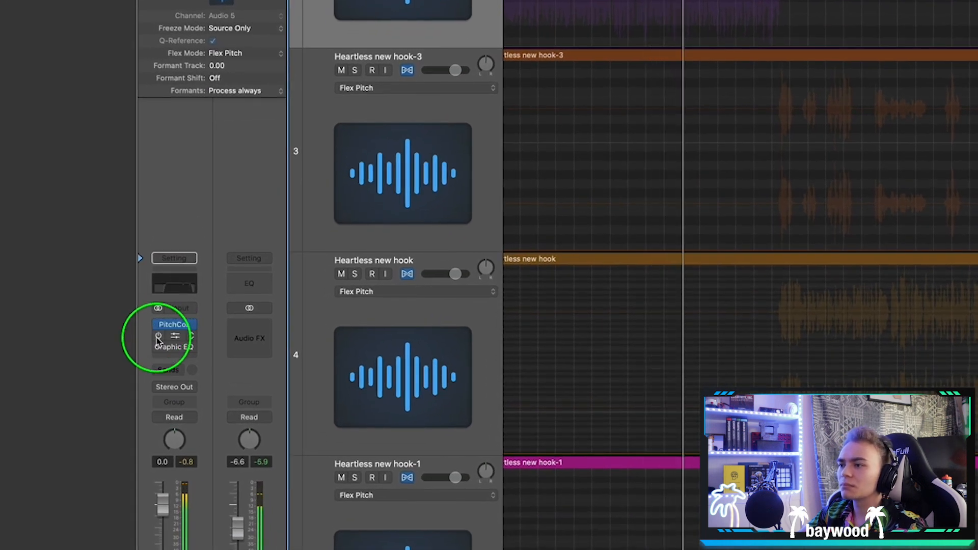
left_click(158, 336)
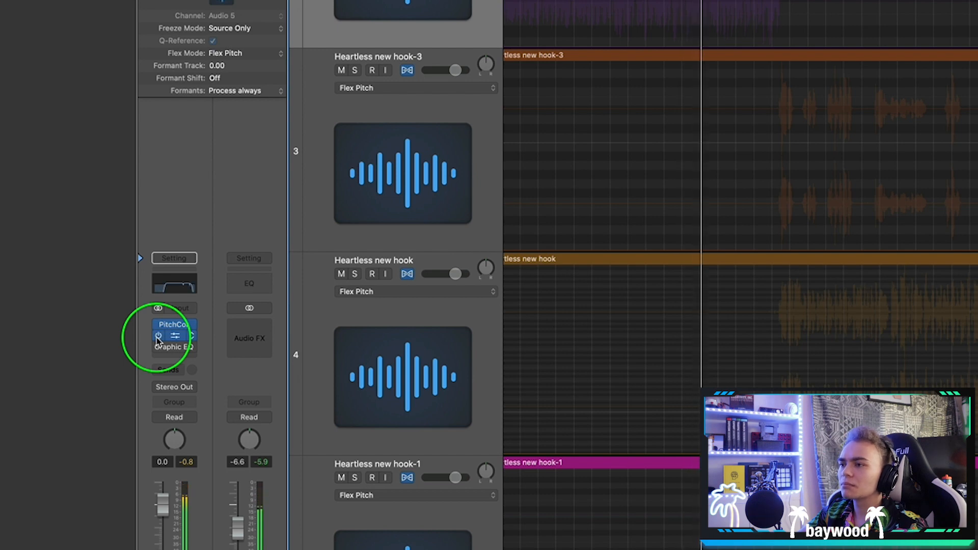
left_click(159, 347)
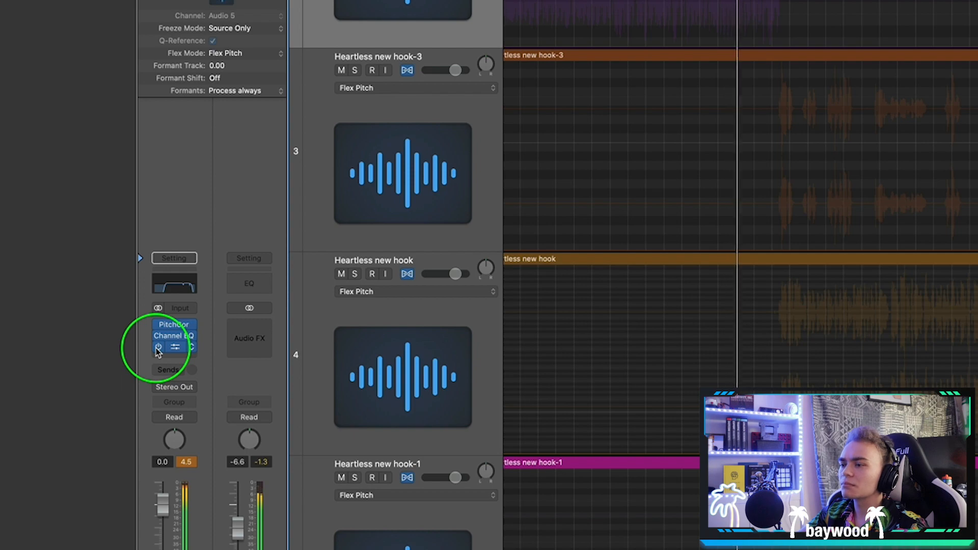
Step: Reduce the Vintage Graphic EQ's 16.0K band to 3.5 dB and slightly lower the 8.0K and 2.0K bands during playback
left_click(175, 348)
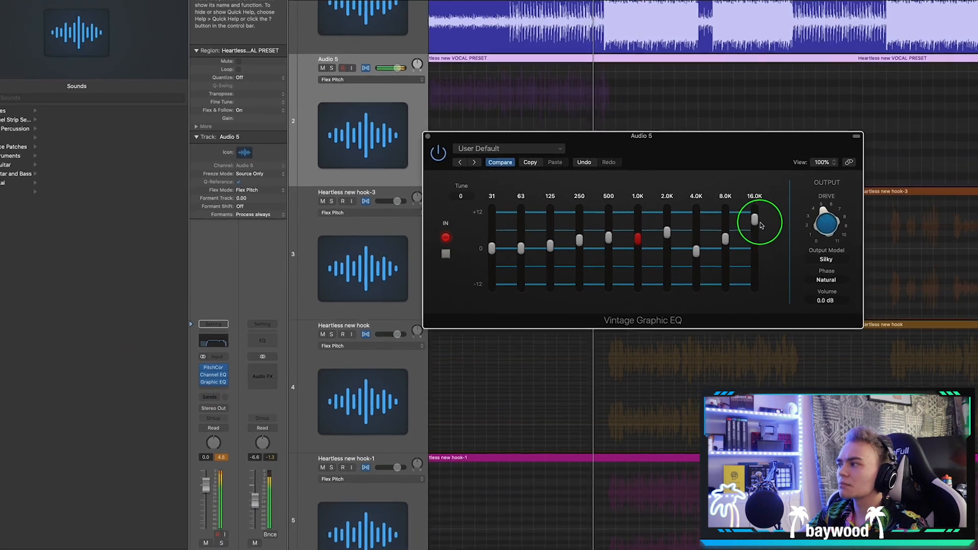
left_click_drag(836, 181, 834, 197)
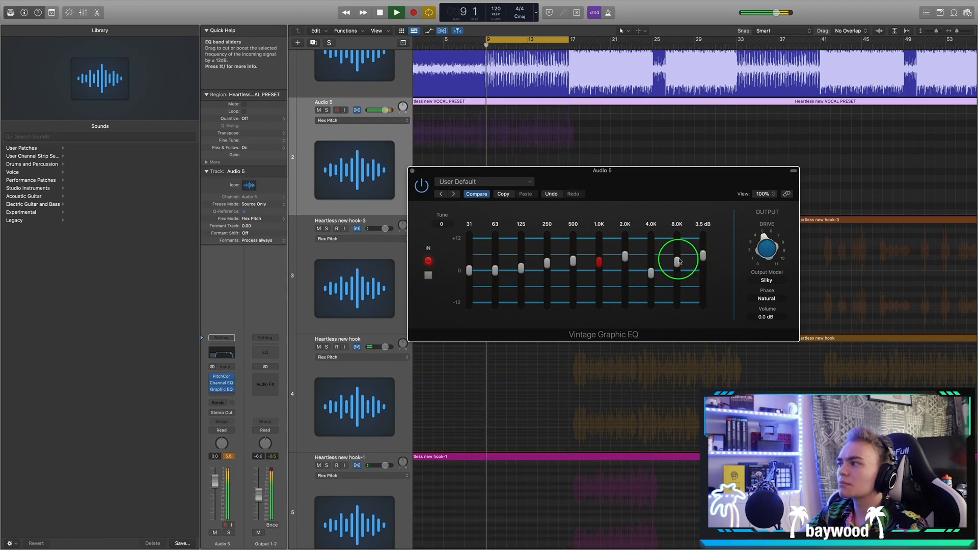
left_click_drag(625, 256, 625, 261)
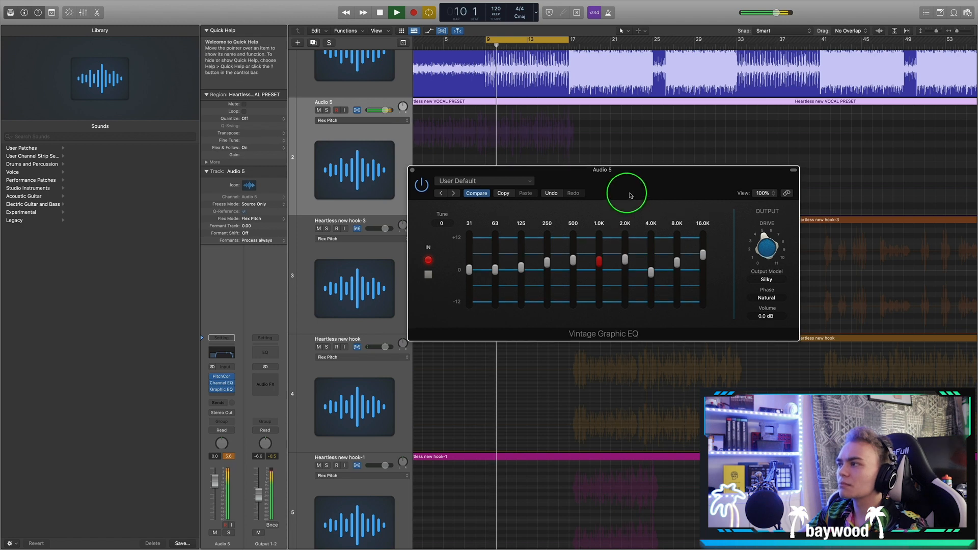
Step: Slightly lower the graphic EQ's 500 and 1.0K bands, and set the 2.0K band to 2.0 dB and 16.0K to 2.9 dB
left_click_drag(632, 171, 581, 172)
left_click_drag(652, 257, 652, 255)
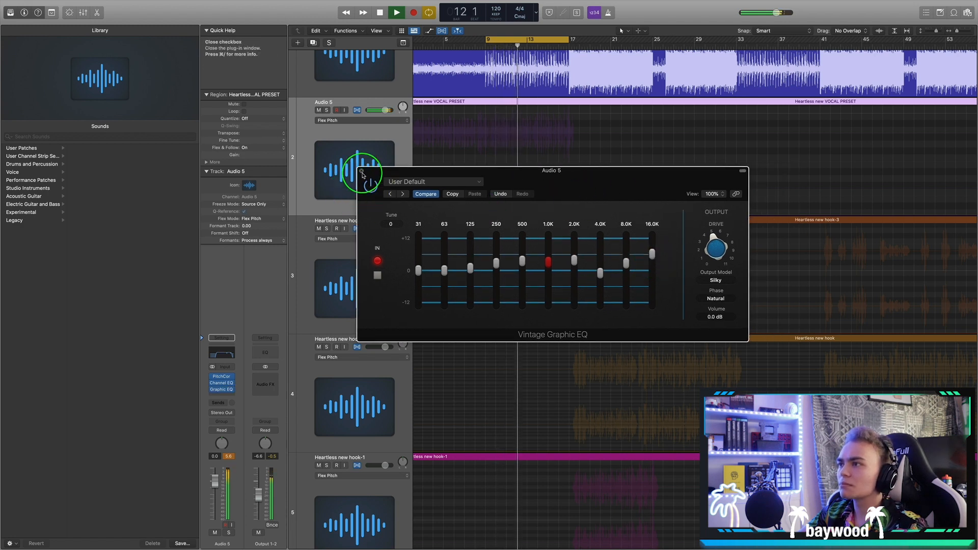
left_click_drag(522, 262, 549, 266)
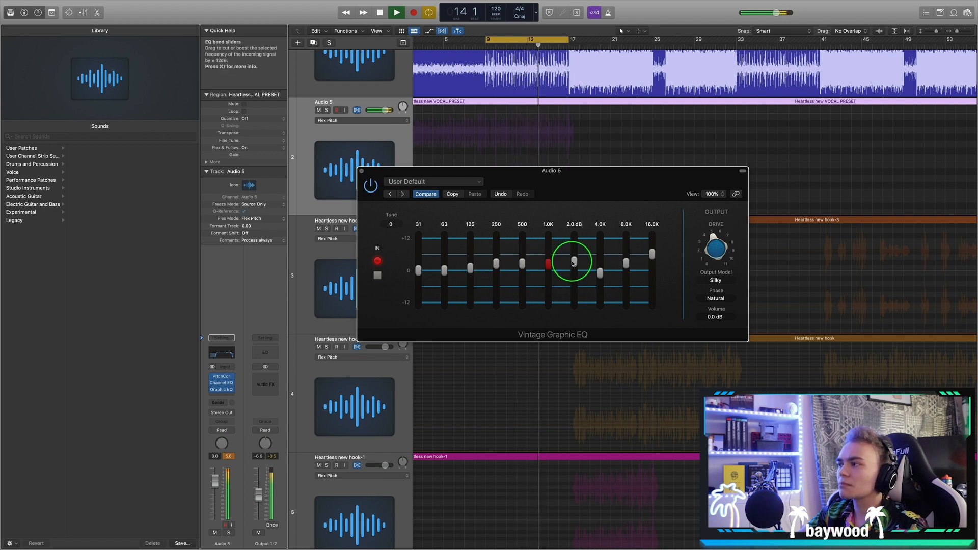
left_click_drag(652, 254, 650, 257)
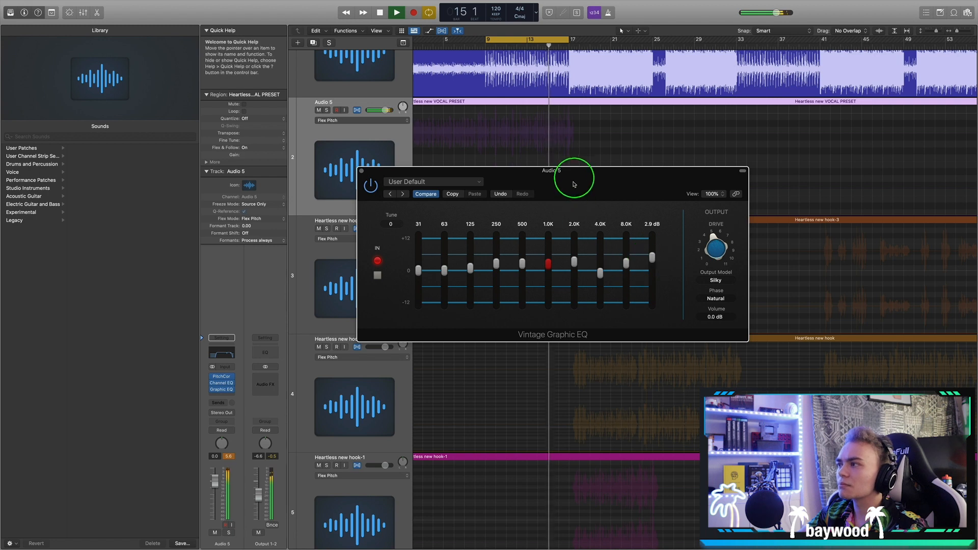
Step: Close the Vintage Graphic EQ and open the Audio 5 Channel EQ to review its curve
left_click_drag(583, 174, 606, 176)
left_click(385, 174)
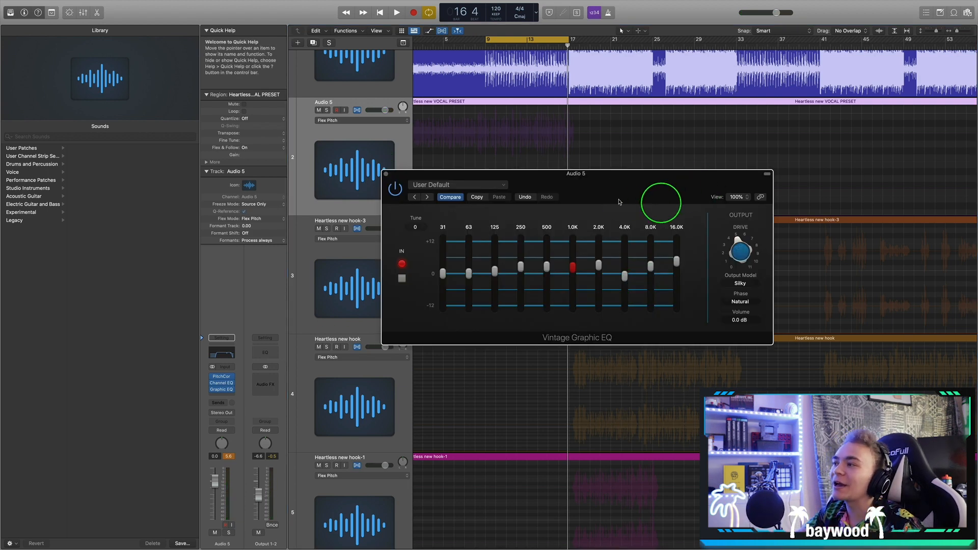
left_click(221, 390)
left_click(221, 382)
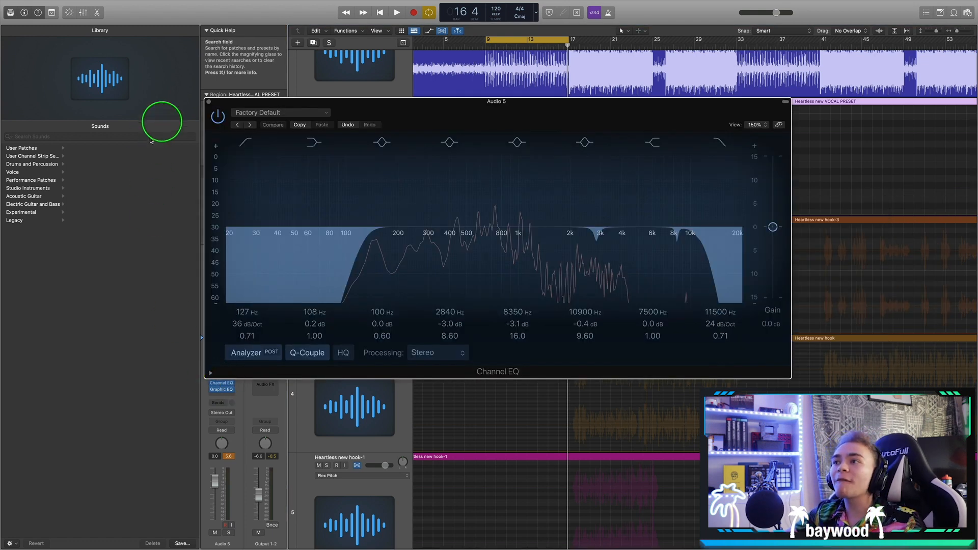